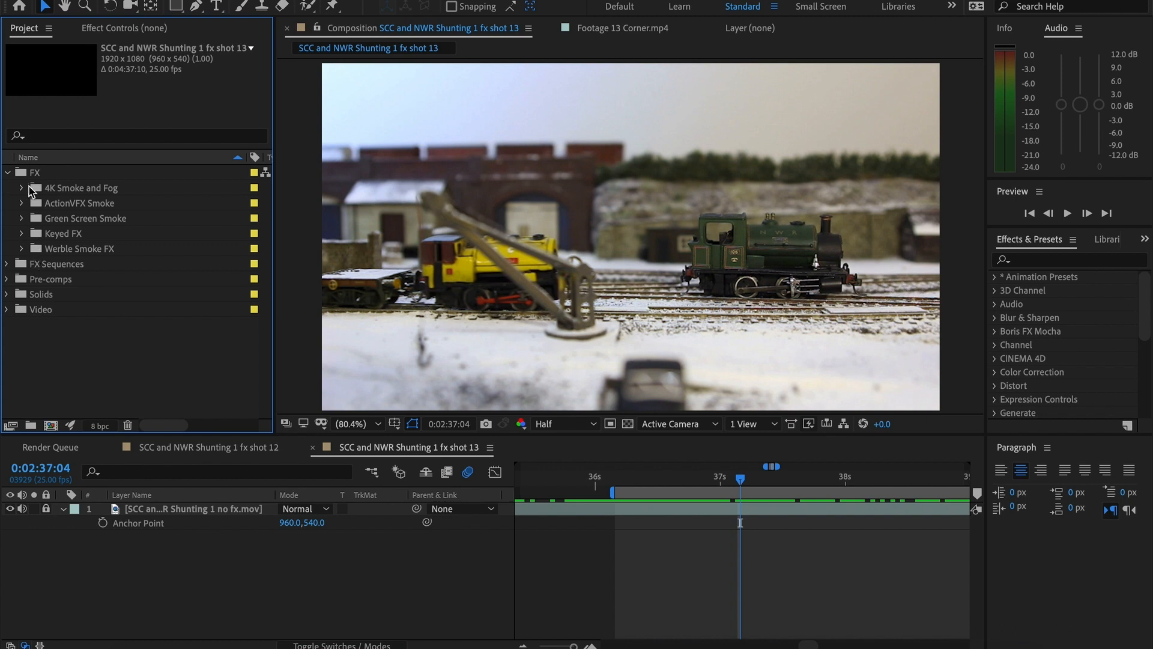
# - Preview the 17 Slow Atmosphere.mp4 clip from the 4K Smoke and Fog folder
pyautogui.click(21, 189)
pyautogui.scroll(-4, 66, 300)
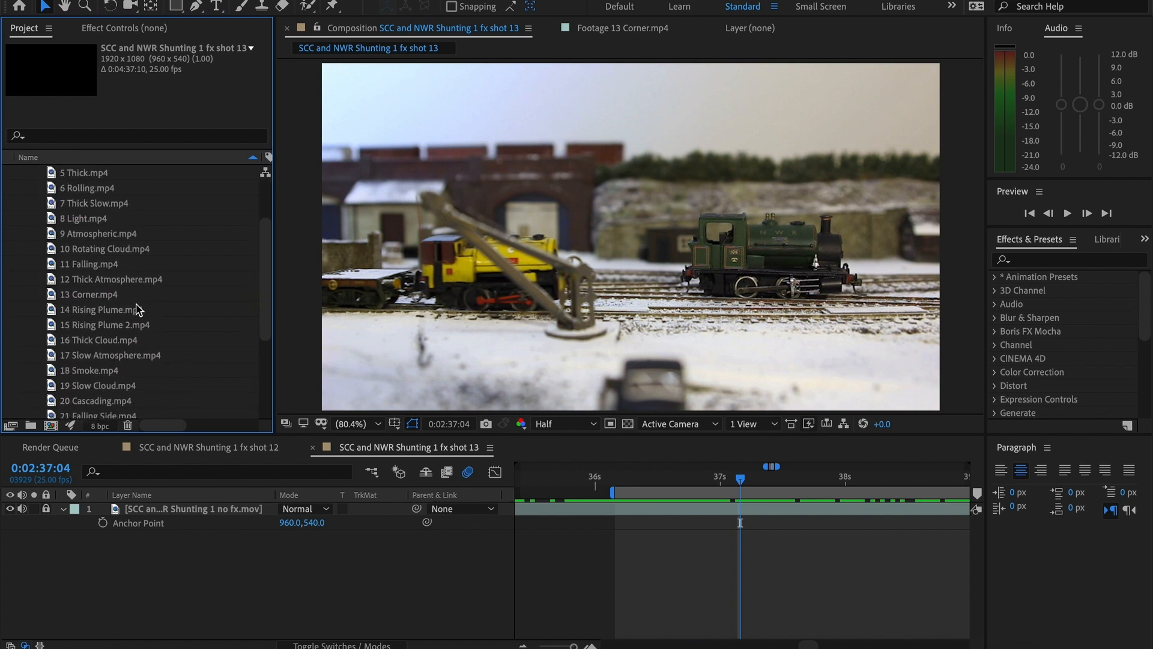
pyautogui.doubleClick(53, 342)
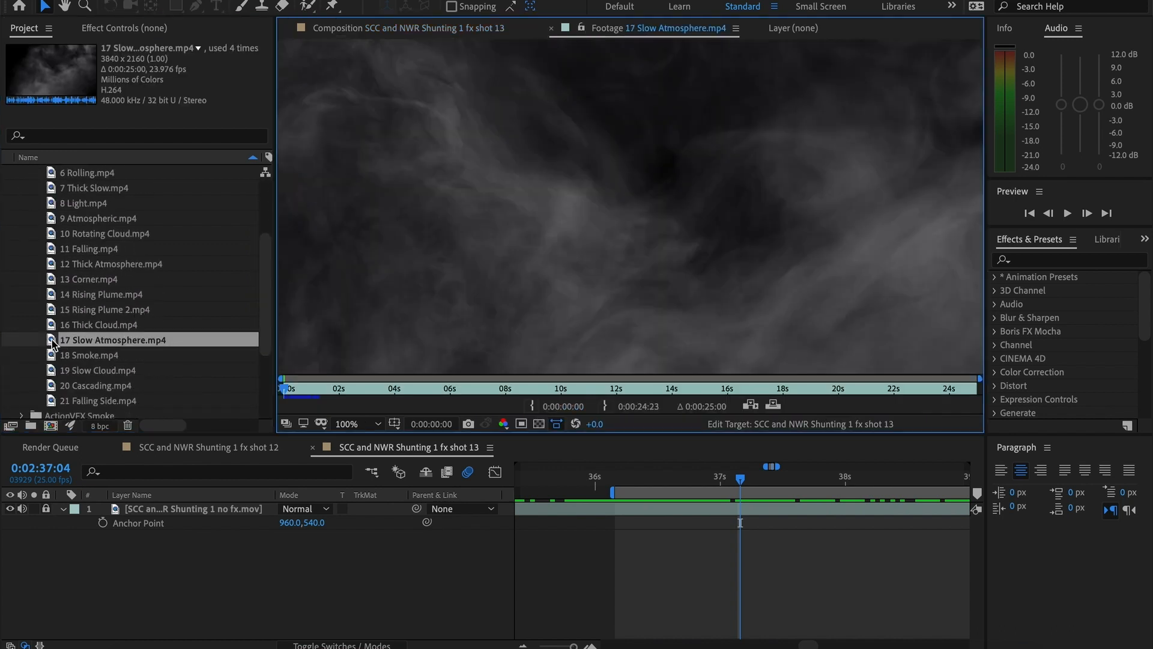
pyautogui.press(',')
pyautogui.press(',')
pyautogui.moveTo(302, 395); pyautogui.dragTo(842, 393)
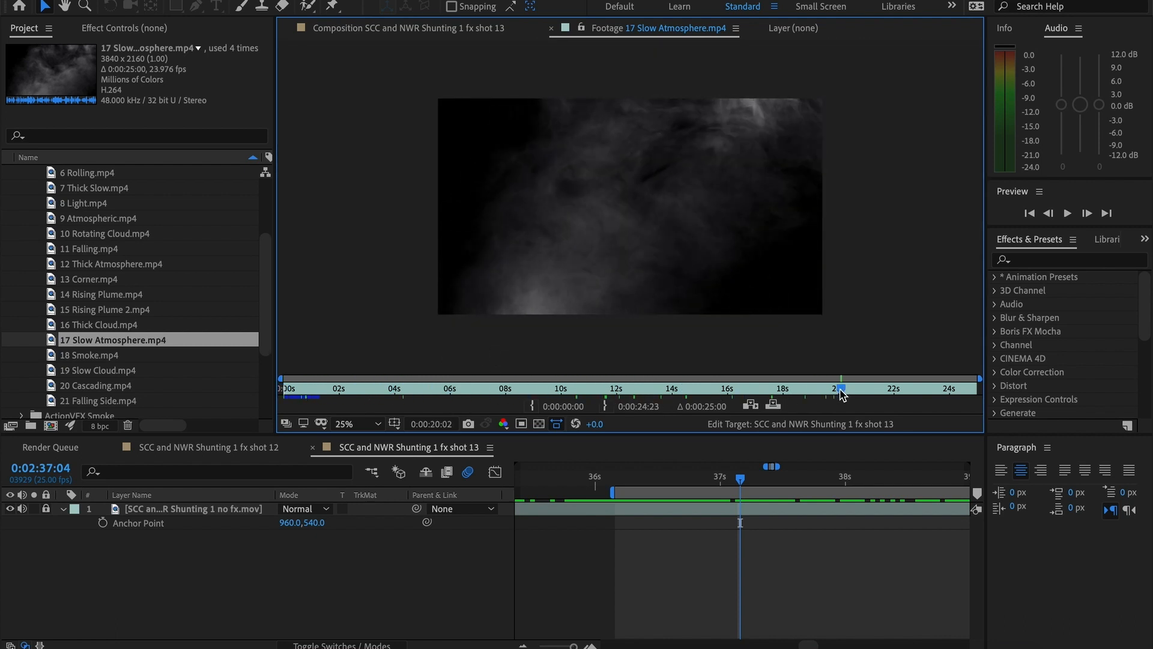
# - Preview 9 Atmospheric.mp4, add it above the train footage and align its start with the beginning of the work area
pyautogui.doubleClick(52, 219)
pyautogui.moveTo(308, 395); pyautogui.dragTo(425, 390)
pyautogui.moveTo(52, 221); pyautogui.dragTo(183, 507)
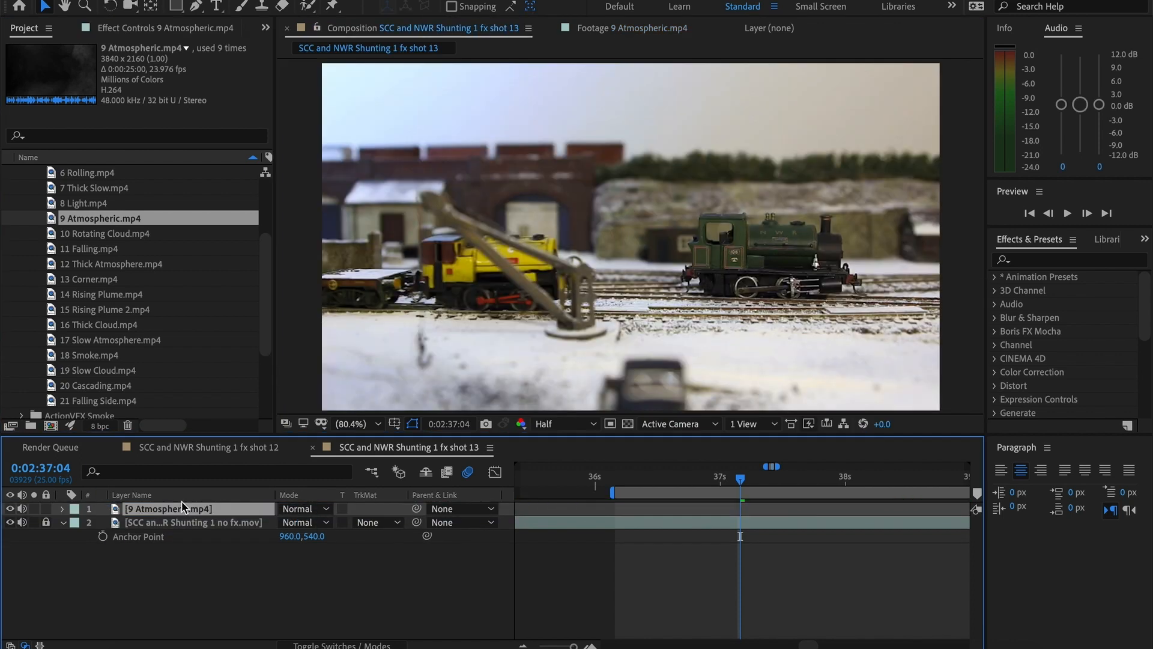
pyautogui.press('[')
pyautogui.moveTo(802, 512); pyautogui.dragTo(673, 513)
pyautogui.moveTo(630, 479); pyautogui.dragTo(796, 483)
# - Set the 9 Atmospheric.mp4 layer's blending mode to Screen and shift the layer earlier to start at about 33 s
pyautogui.click(319, 511)
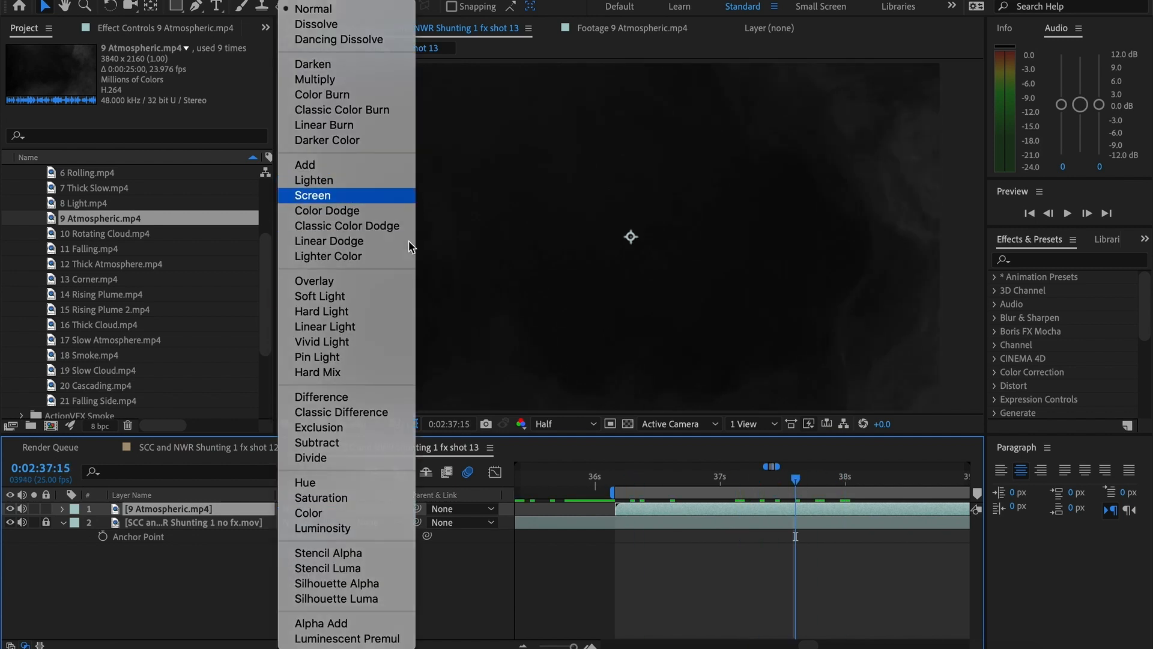
pyautogui.click(350, 195)
pyautogui.moveTo(636, 479); pyautogui.dragTo(815, 478)
pyautogui.press('-')
pyautogui.press('-')
pyautogui.press('-')
pyautogui.press('=')
pyautogui.moveTo(860, 514); pyautogui.dragTo(754, 504)
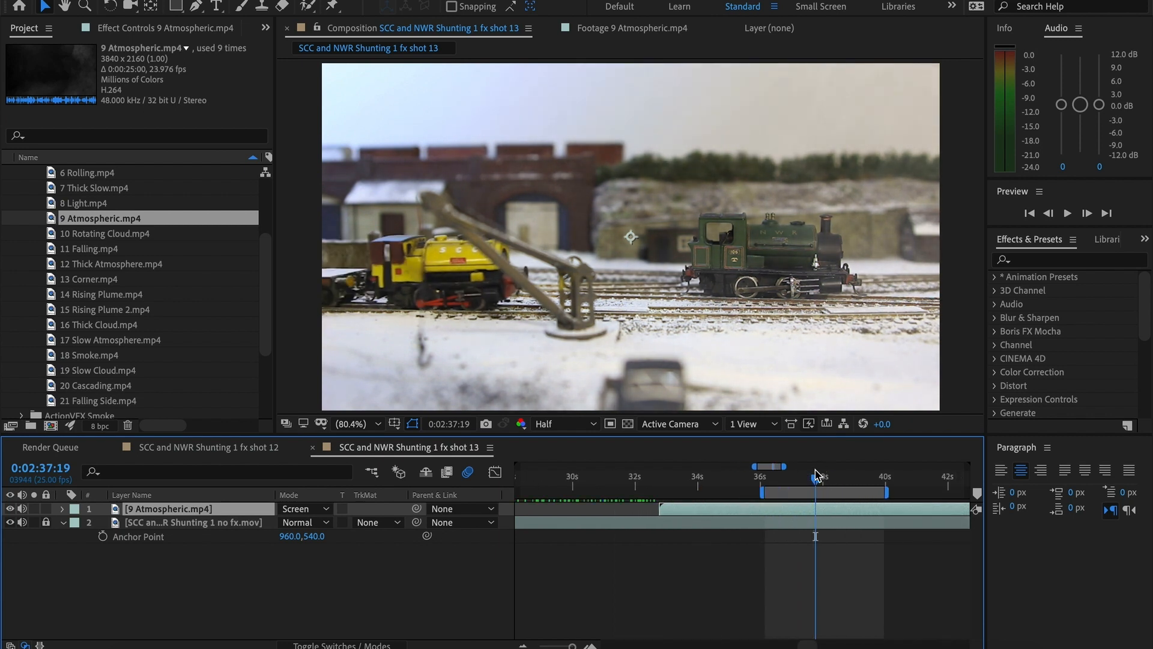
# - Set the 9 Atmospheric.mp4 layer's opacity to 86% and lock the layer
pyautogui.moveTo(816, 476); pyautogui.dragTo(780, 484)
pyautogui.press('space')
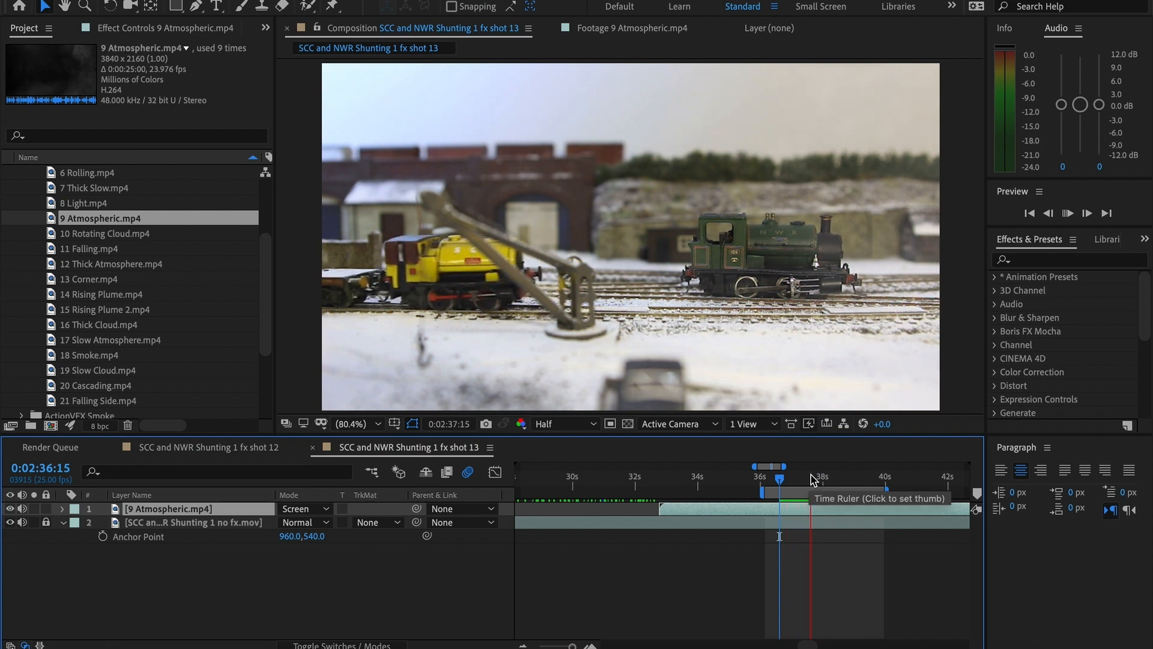
pyautogui.moveTo(810, 478); pyautogui.dragTo(783, 481)
pyautogui.press('space')
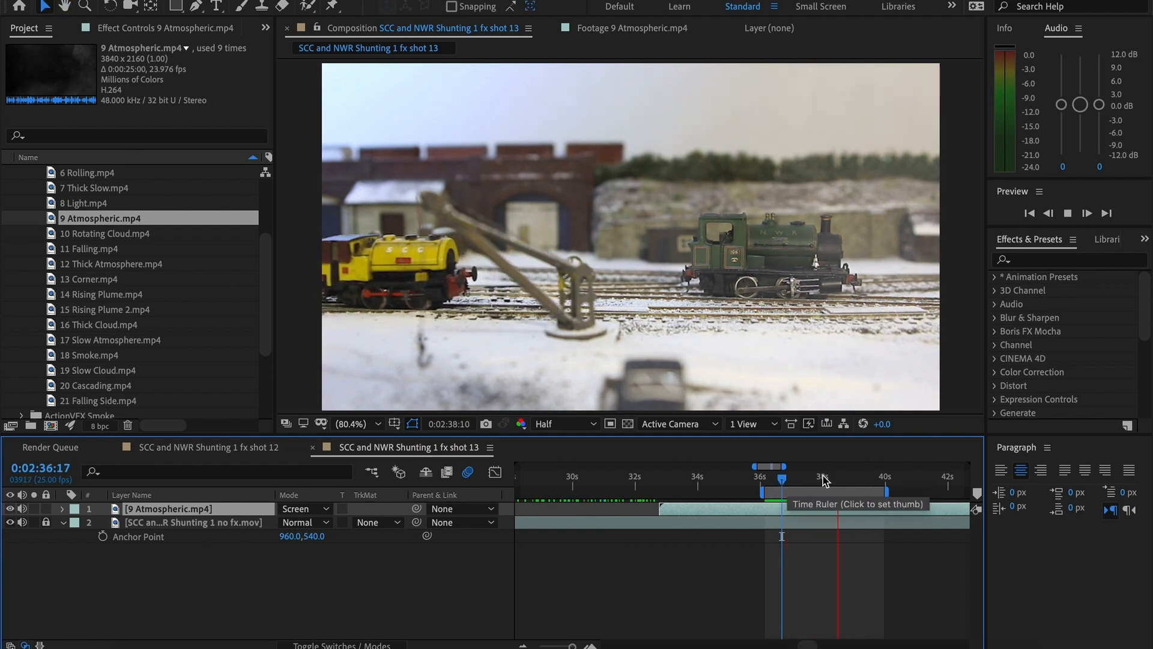
pyautogui.moveTo(841, 480); pyautogui.dragTo(814, 488)
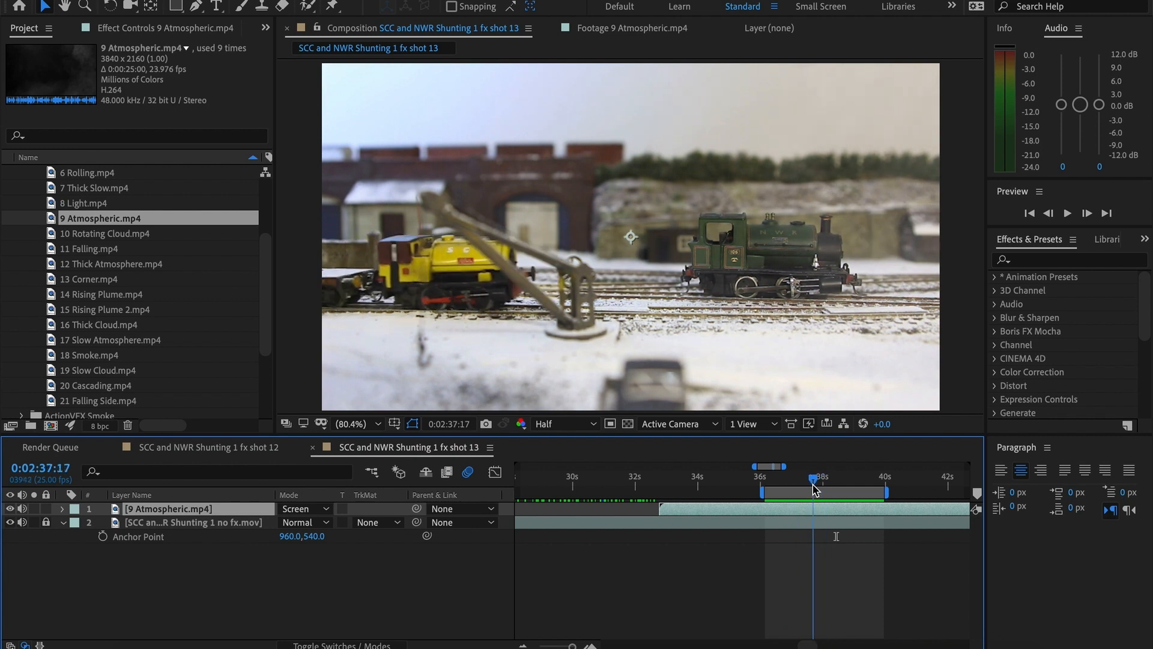
pyautogui.press('t')
pyautogui.moveTo(293, 525); pyautogui.dragTo(289, 523)
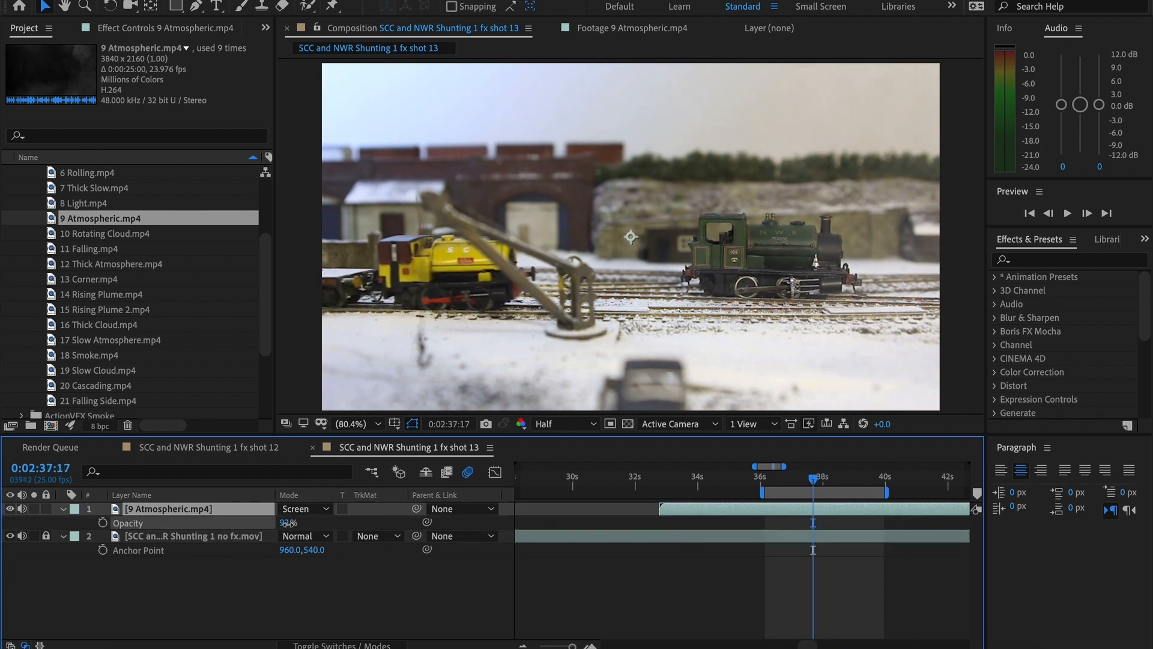
pyautogui.click(730, 595)
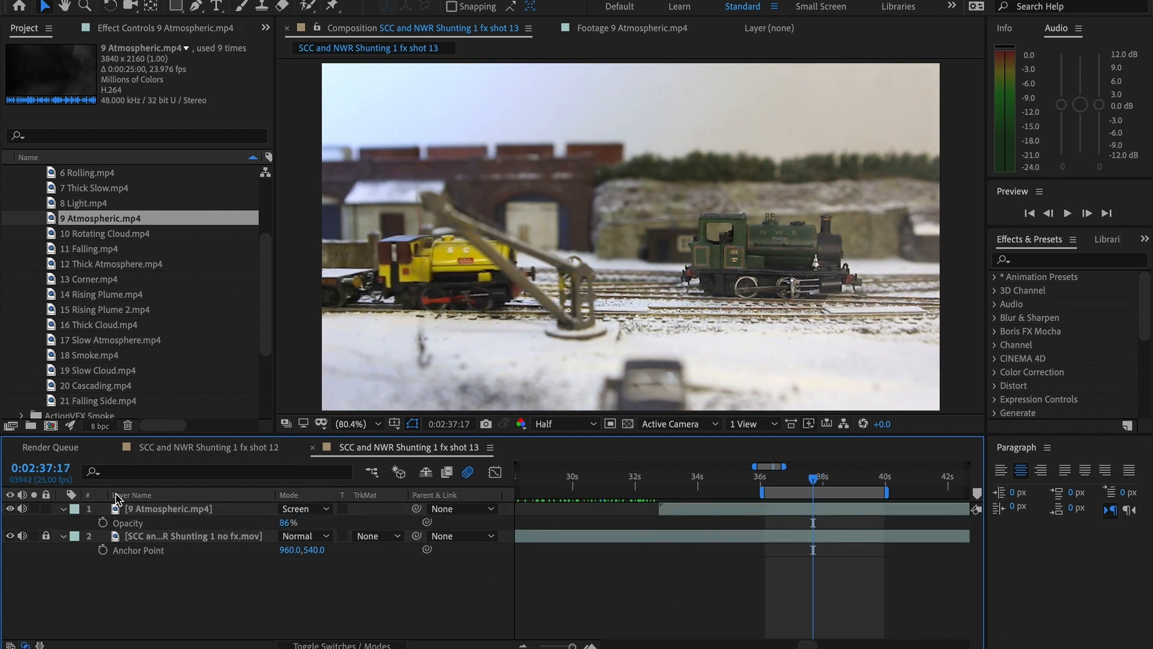
pyautogui.moveTo(778, 486)
pyautogui.mouseDown()
pyautogui.moveTo(844, 489)
pyautogui.moveTo(765, 496)
pyautogui.mouseUp()
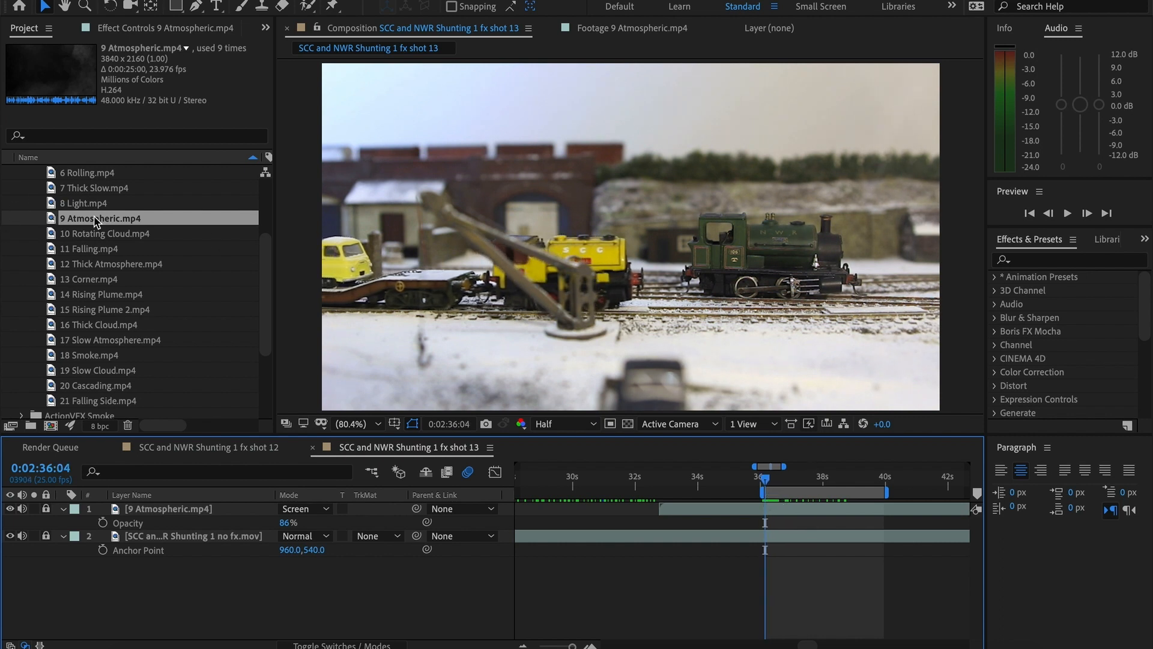
# - Examine the Smoke Charge 05 and Smoke Charge 06 clips in the Green Screen Smoke folder
pyautogui.scroll(5, 94, 219)
pyautogui.click(22, 188)
pyautogui.click(7, 173)
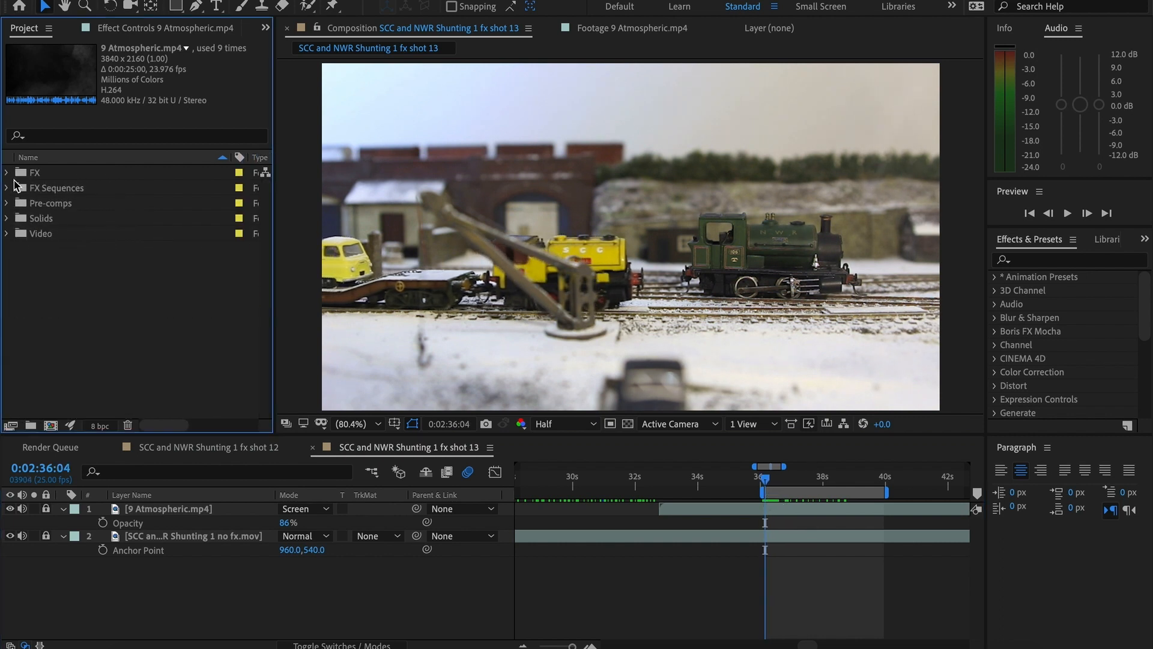
pyautogui.click(7, 173)
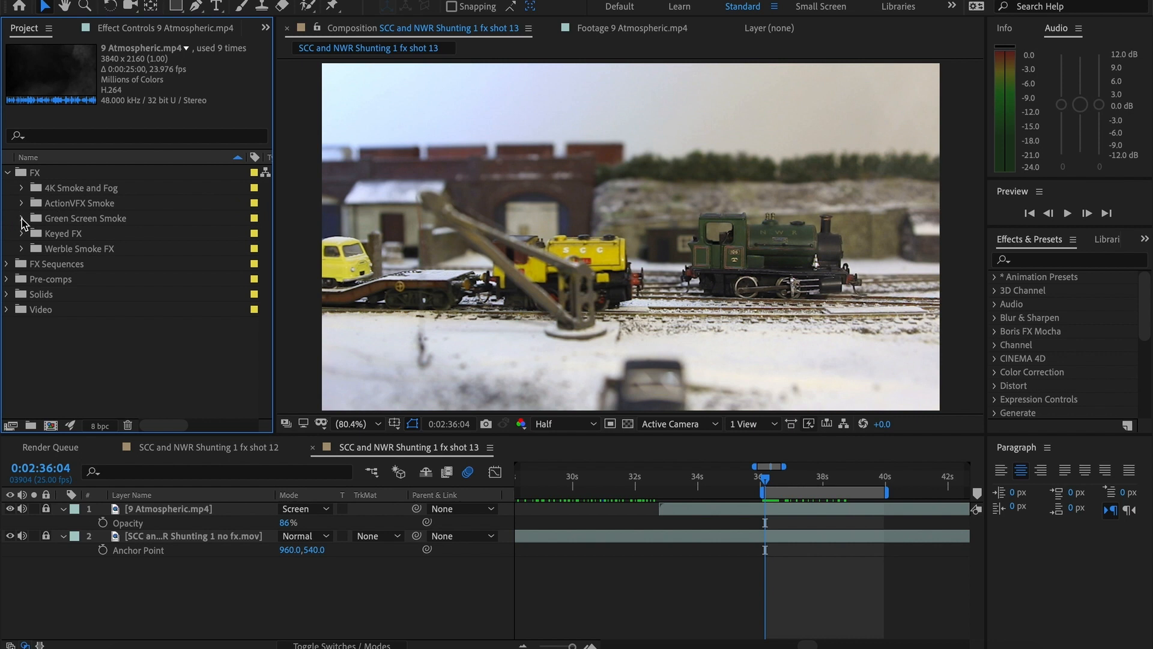
pyautogui.click(22, 219)
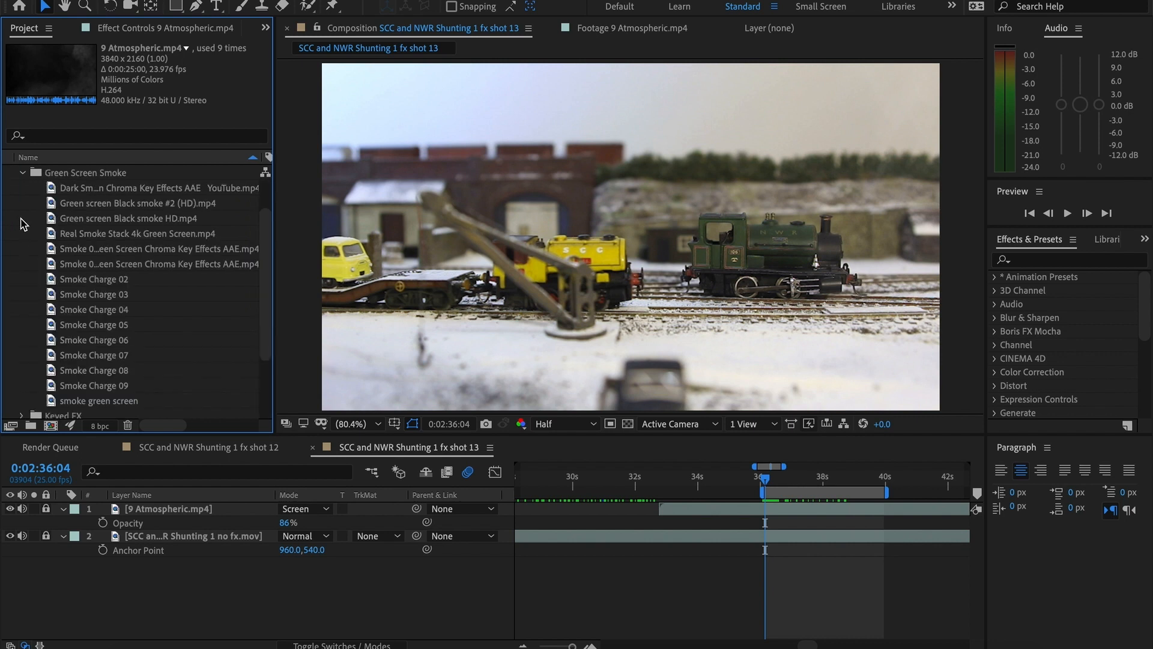
pyautogui.doubleClick(53, 328)
pyautogui.moveTo(301, 391); pyautogui.dragTo(252, 389)
pyautogui.doubleClick(53, 341)
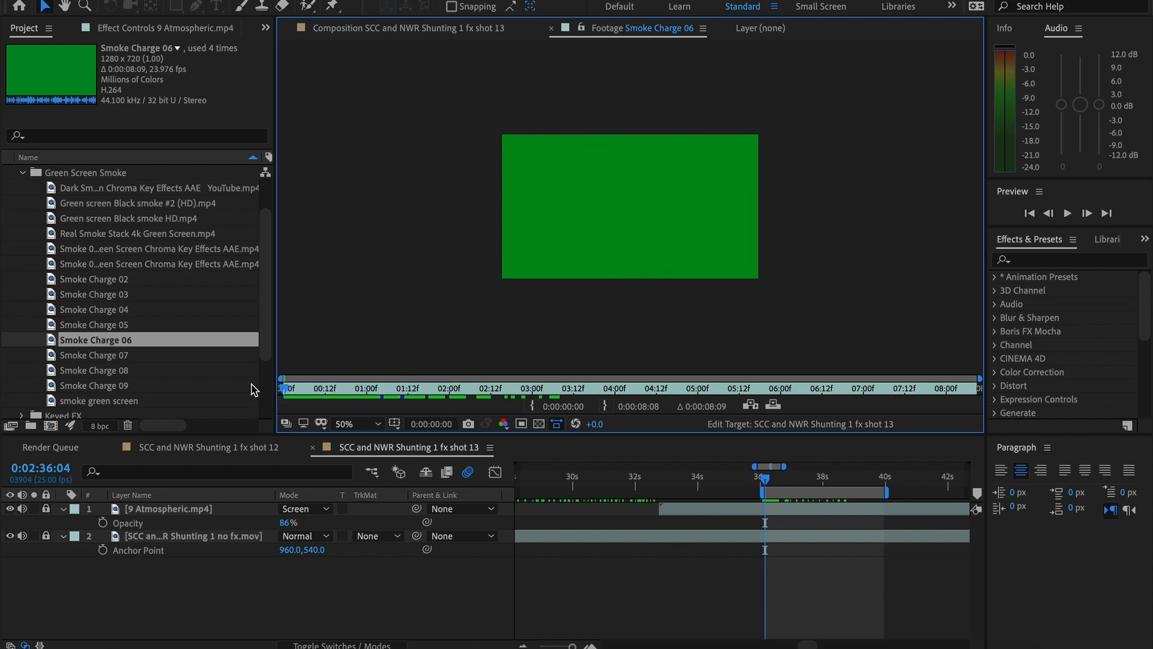
# - Inspect the smoke animation in the smoke puff keyed 3 composition from the Keyed FX folder, and return to the shot 13 composition
pyautogui.click(23, 173)
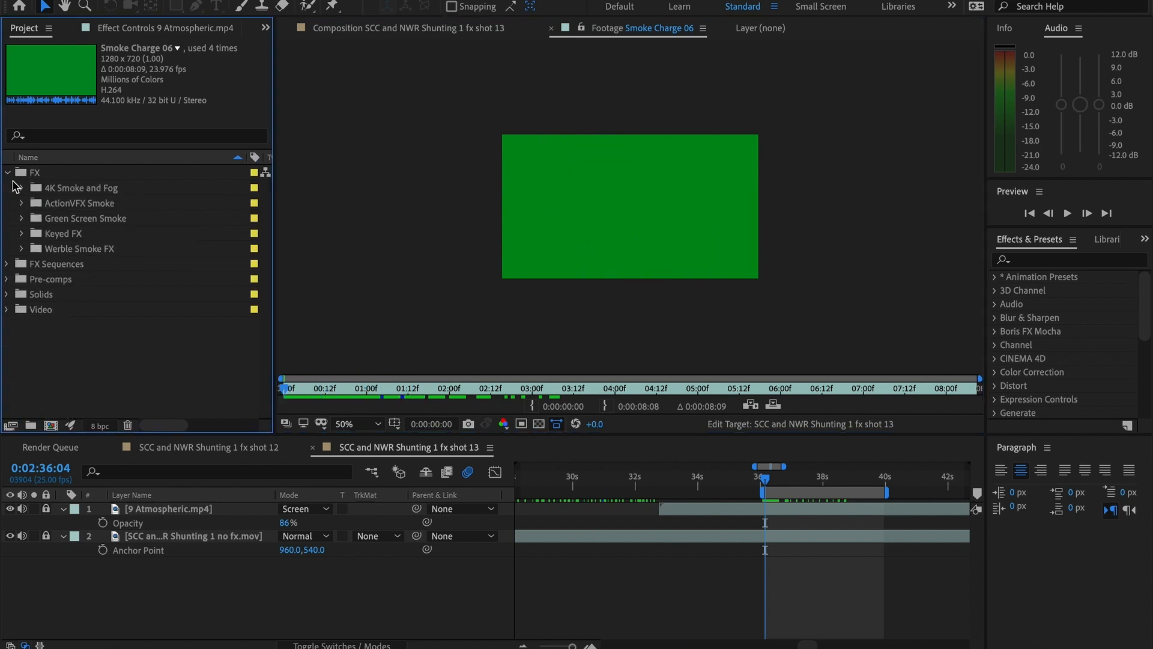
pyautogui.click(23, 233)
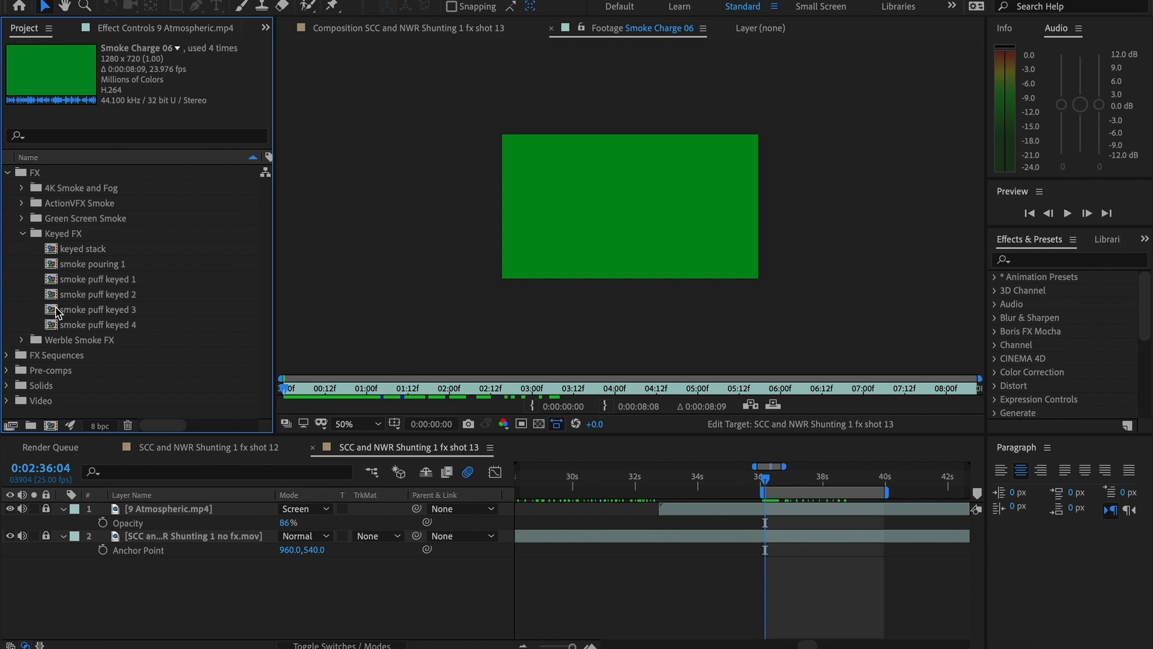
pyautogui.doubleClick(56, 310)
pyautogui.moveTo(690, 477)
pyautogui.mouseDown()
pyautogui.moveTo(753, 478)
pyautogui.moveTo(680, 480)
pyautogui.moveTo(704, 478)
pyautogui.mouseUp()
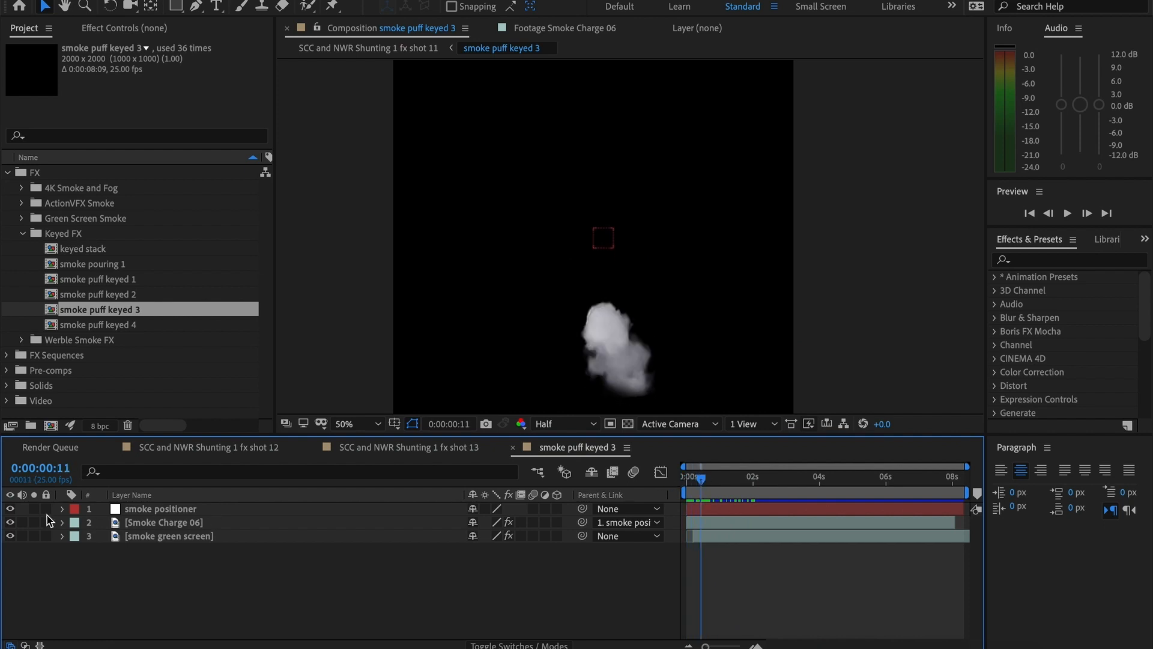
pyautogui.click(9, 536)
pyautogui.moveTo(700, 482); pyautogui.dragTo(743, 484)
pyautogui.press(',')
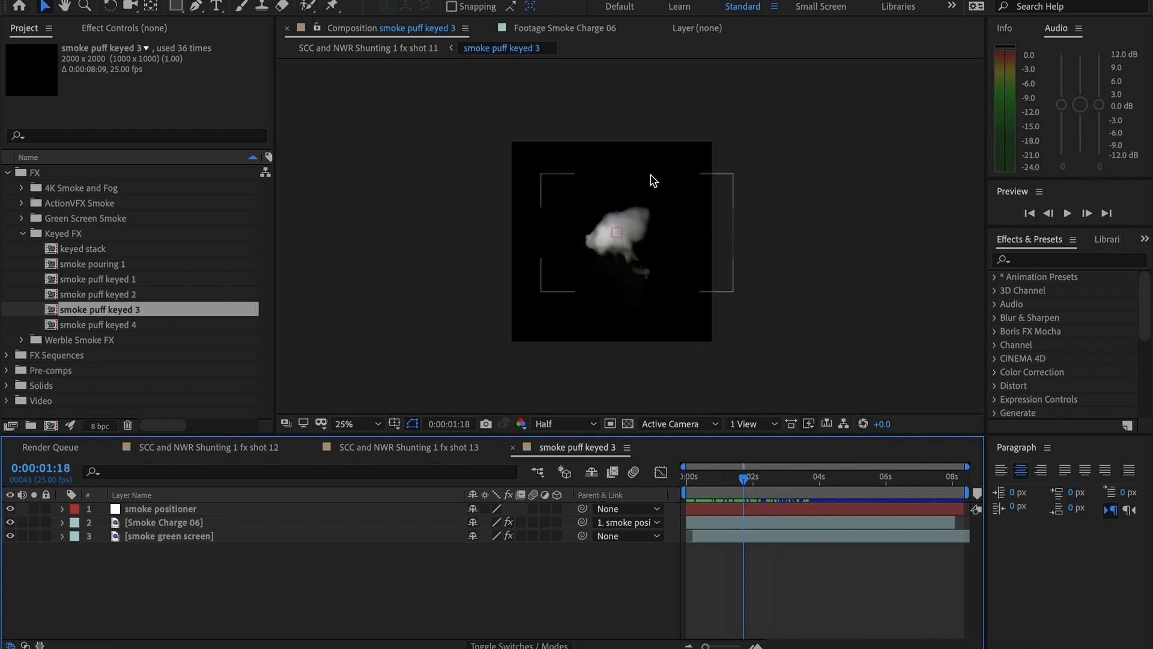
pyautogui.moveTo(734, 489); pyautogui.dragTo(660, 497)
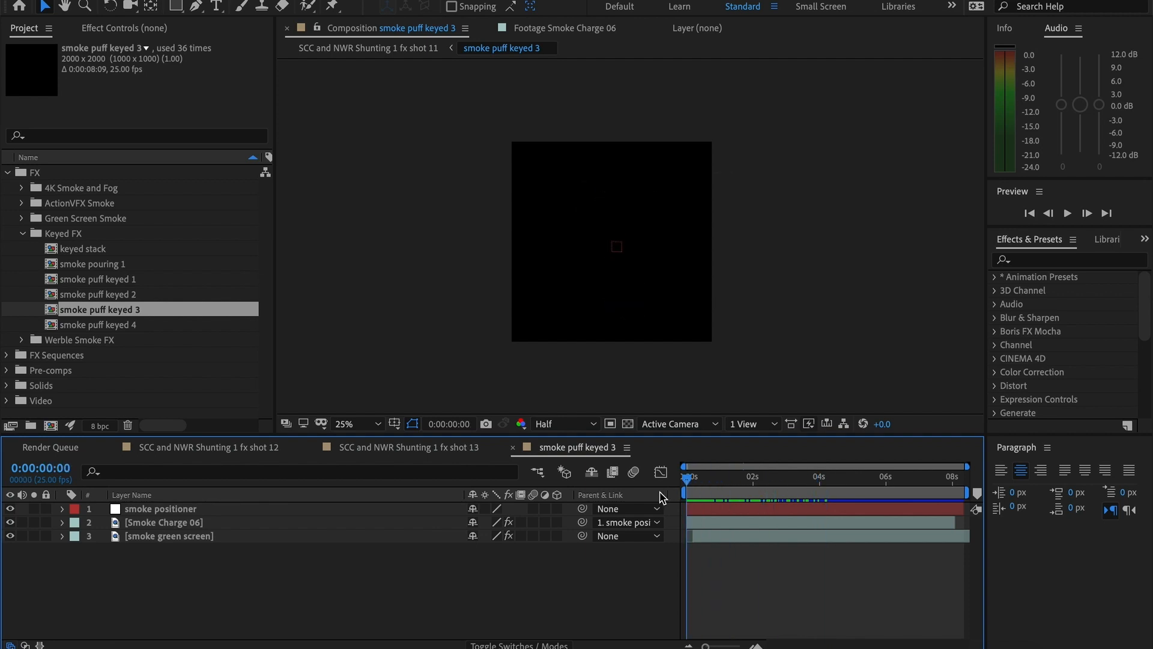
pyautogui.click(513, 448)
# - Place smoke puff keyed 3 between the 9 Atmospheric.mp4 layer and the train footage, starting near the beginning of the shot
pyautogui.moveTo(50, 310); pyautogui.dragTo(774, 532)
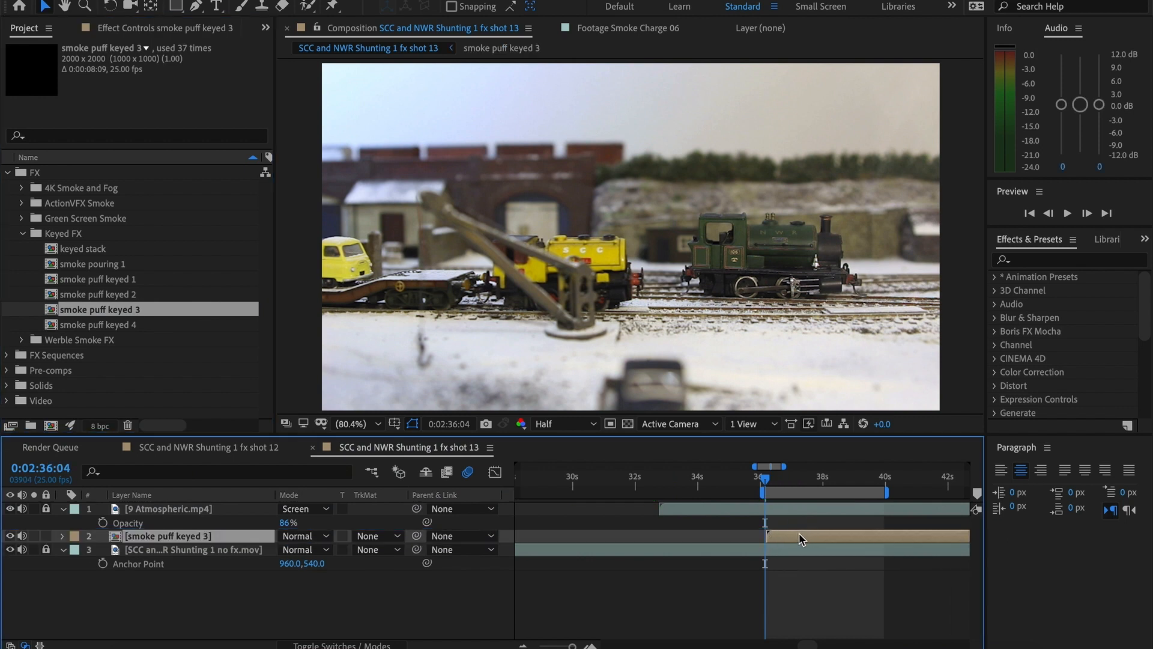
pyautogui.press('=')
pyautogui.press('=')
pyautogui.moveTo(805, 647); pyautogui.dragTo(808, 648)
pyautogui.moveTo(603, 486); pyautogui.dragTo(634, 486)
# - Scale down the smoke puff keyed 3 layer and set its anchor point to 1204, 1812
pyautogui.press('s')
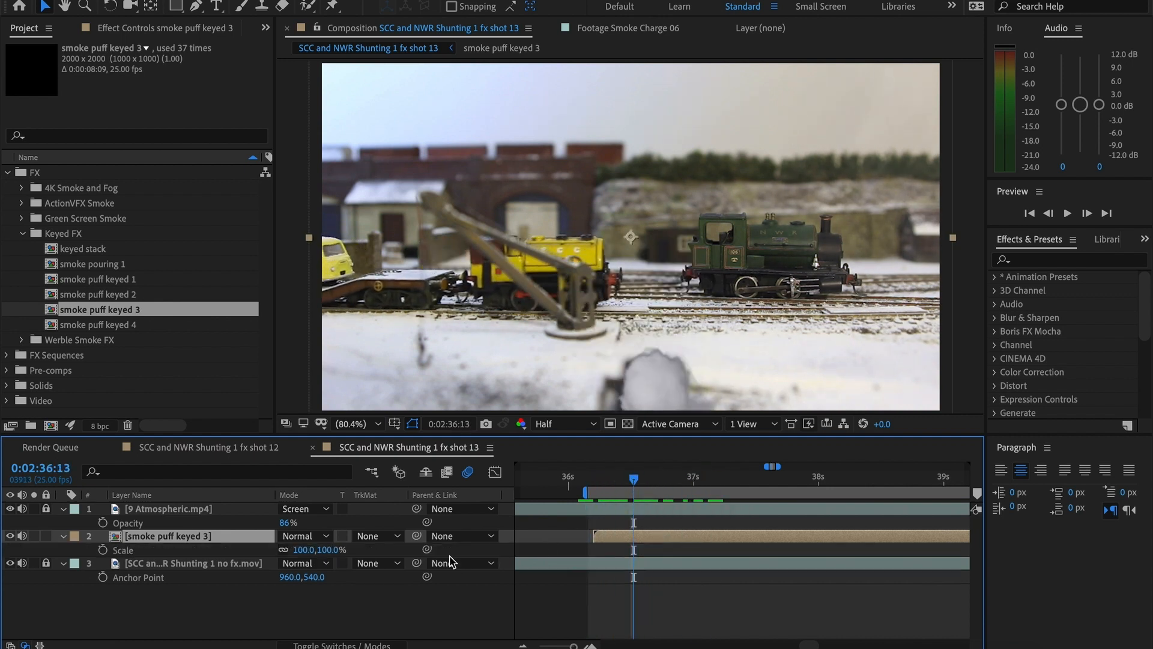
pyautogui.moveTo(340, 553); pyautogui.dragTo(493, 517)
pyautogui.press('a')
pyautogui.moveTo(324, 551); pyautogui.dragTo(425, 549)
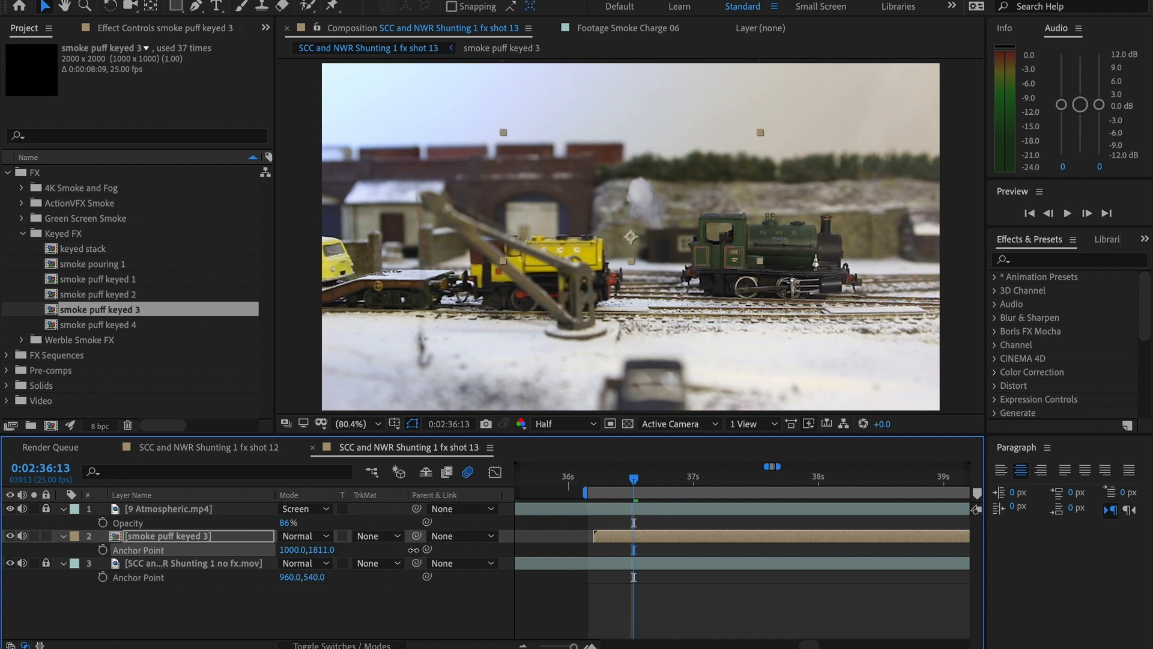
pyautogui.moveTo(289, 554); pyautogui.dragTo(463, 550)
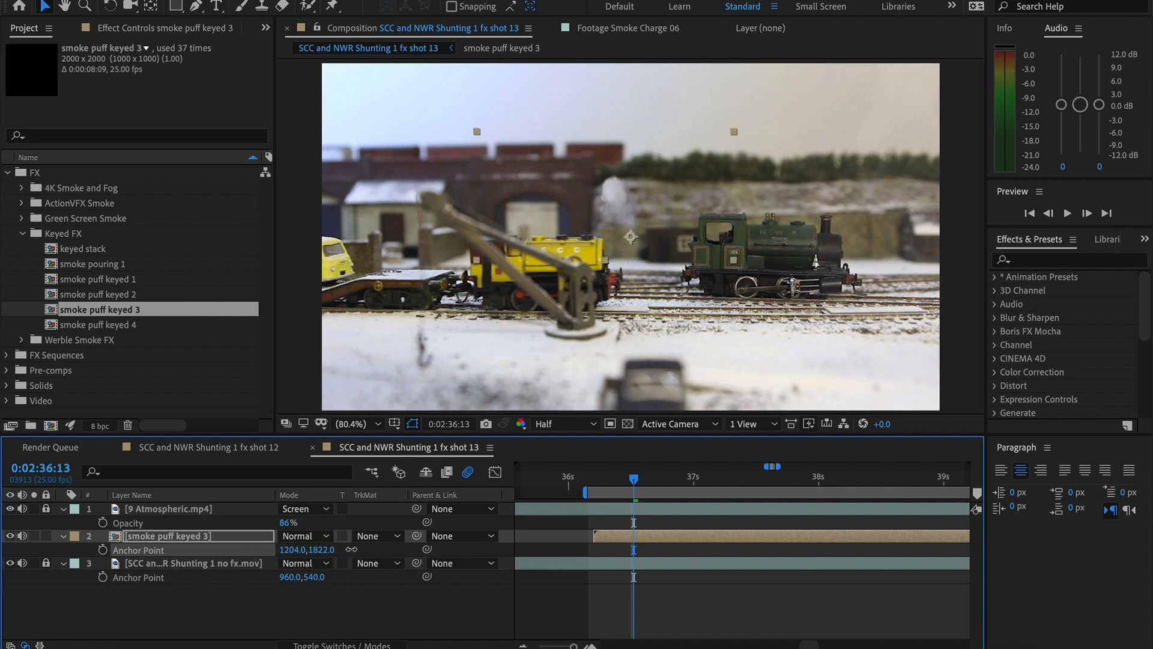
# - Apply the Flop animation preset to the smoke puff keyed 3 layer and mute the layer's audio
pyautogui.click(1036, 261)
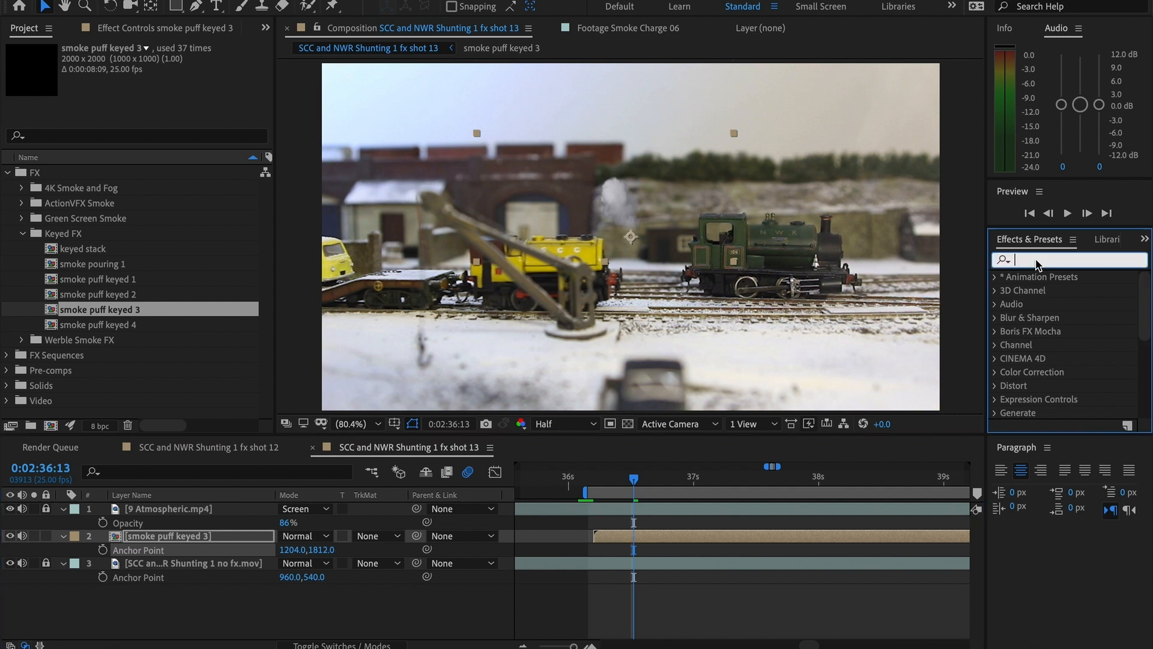
pyautogui.write('flop')
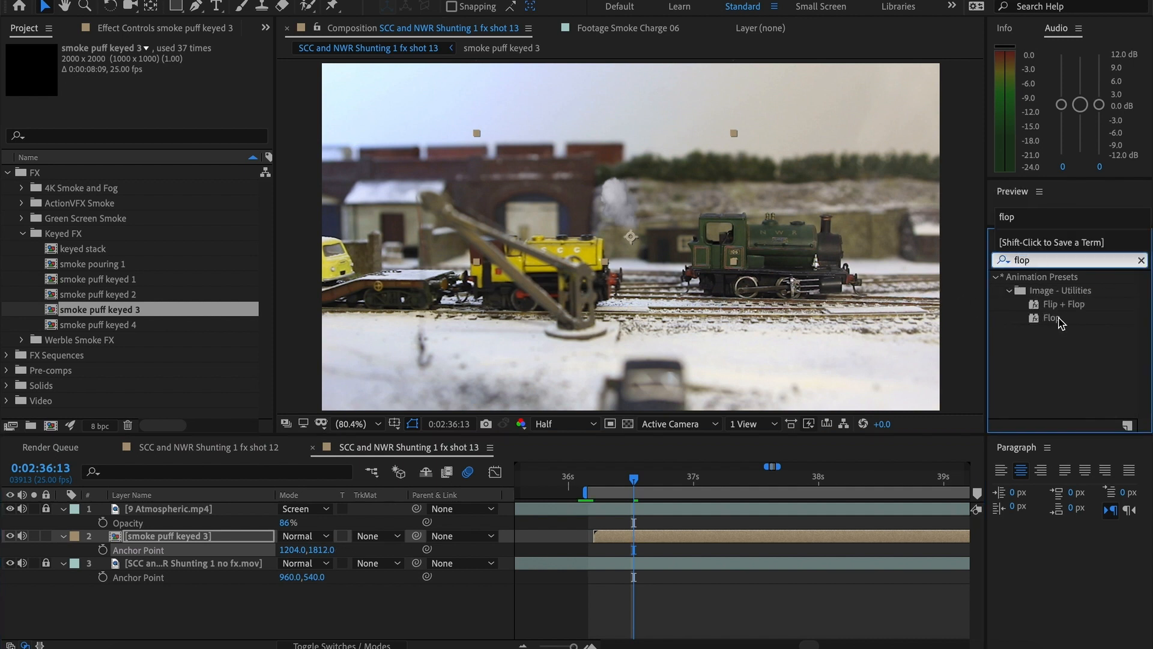
pyautogui.moveTo(1059, 320); pyautogui.dragTo(173, 467)
pyautogui.moveTo(173, 551); pyautogui.dragTo(132, 548)
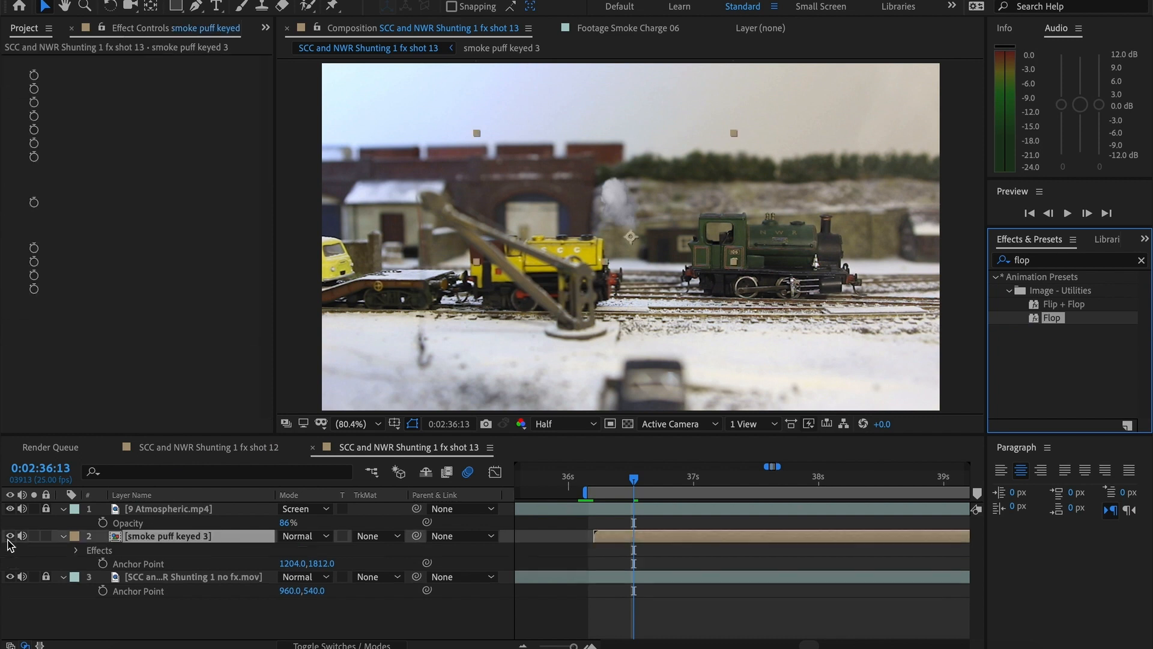
pyautogui.click(22, 535)
# - Set the smoke puff's anchor point to 806, 1812 and move the puff over the yellow locomotive's chimney
pyautogui.moveTo(290, 564); pyautogui.dragTo(236, 569)
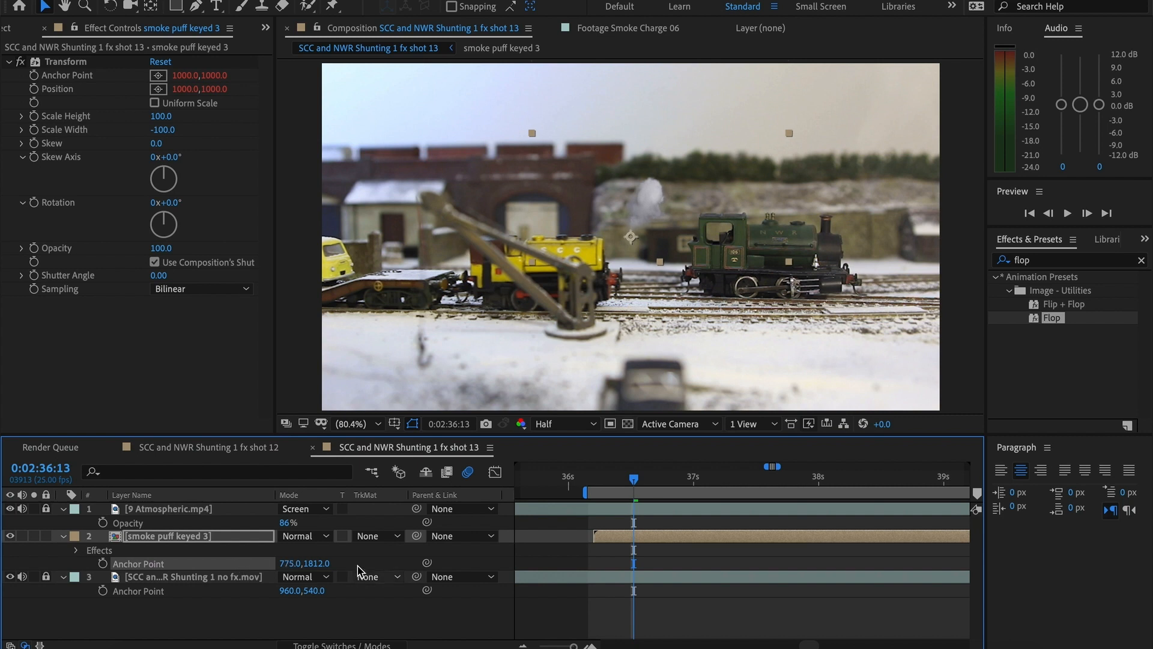
pyautogui.moveTo(616, 484)
pyautogui.mouseDown()
pyautogui.moveTo(603, 484)
pyautogui.moveTo(734, 487)
pyautogui.moveTo(587, 486)
pyautogui.moveTo(658, 485)
pyautogui.moveTo(624, 486)
pyautogui.mouseUp()
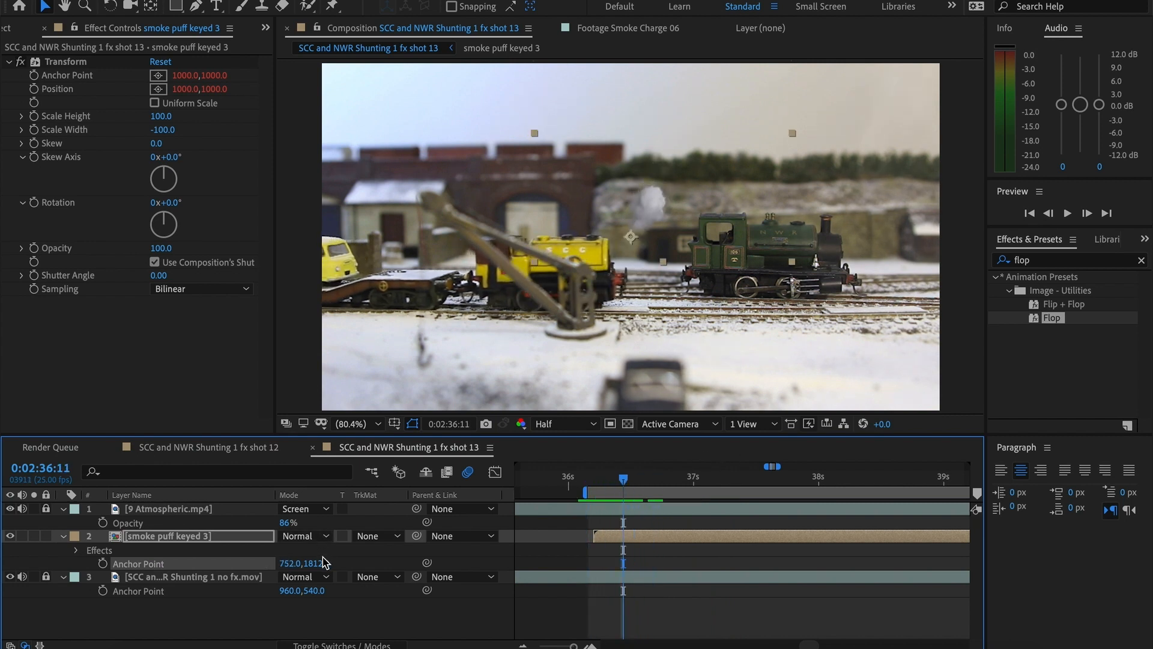
pyautogui.moveTo(275, 565); pyautogui.dragTo(323, 562)
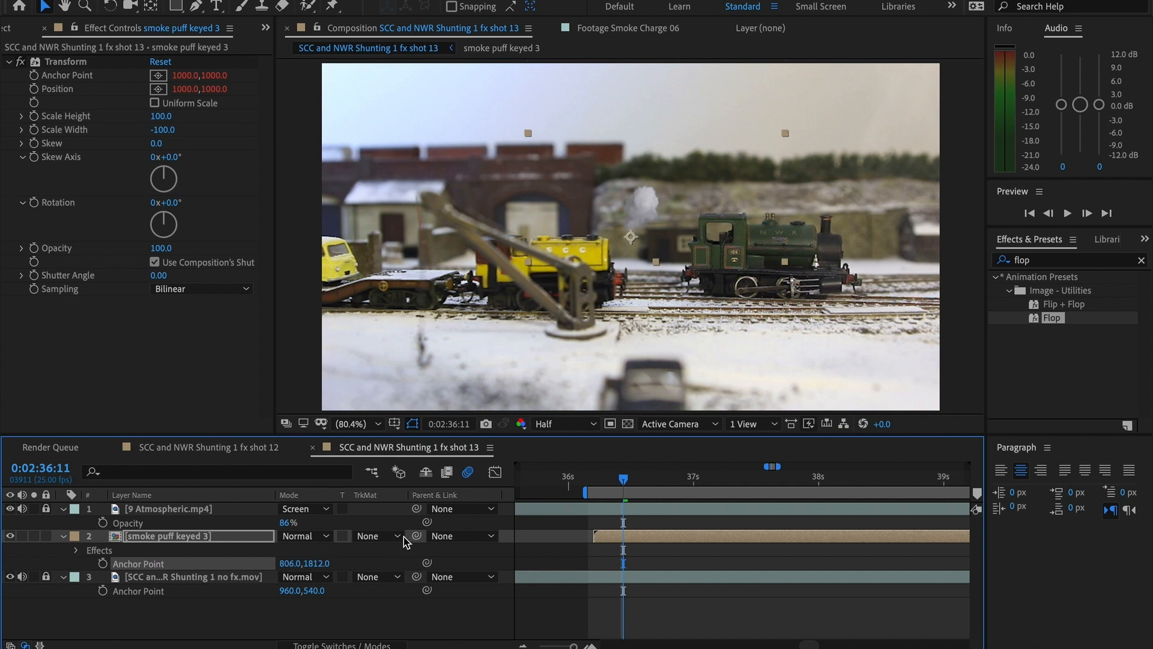
pyautogui.moveTo(695, 236); pyautogui.dragTo(660, 231)
pyautogui.moveTo(623, 485); pyautogui.dragTo(585, 486)
pyautogui.press('space')
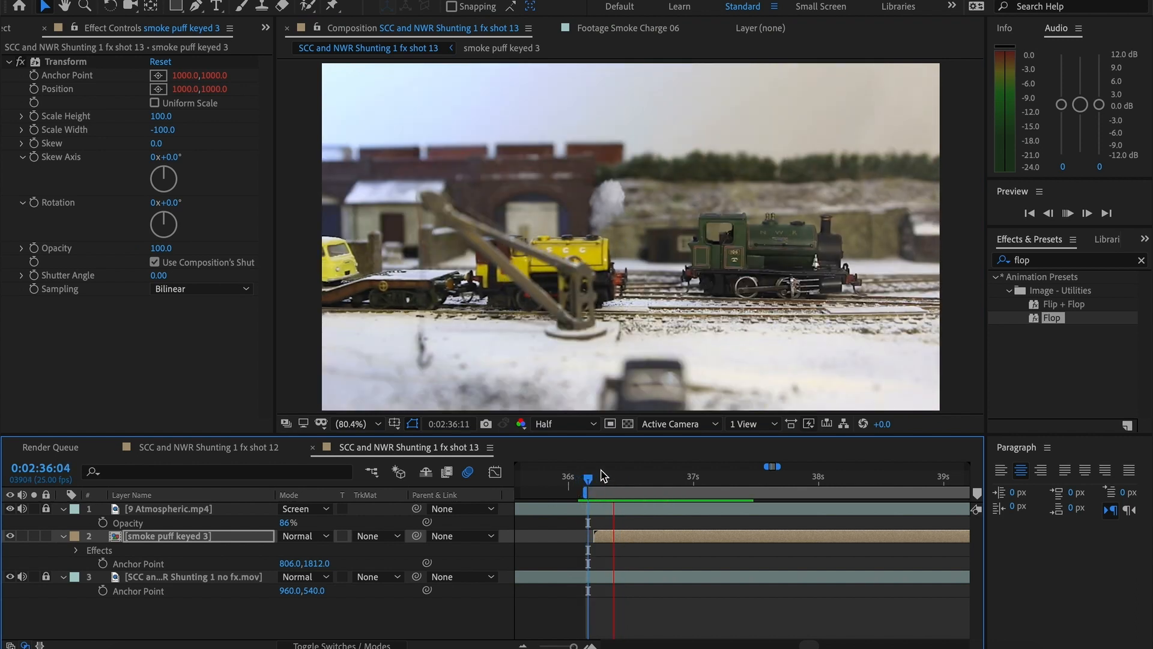
pyautogui.press('space')
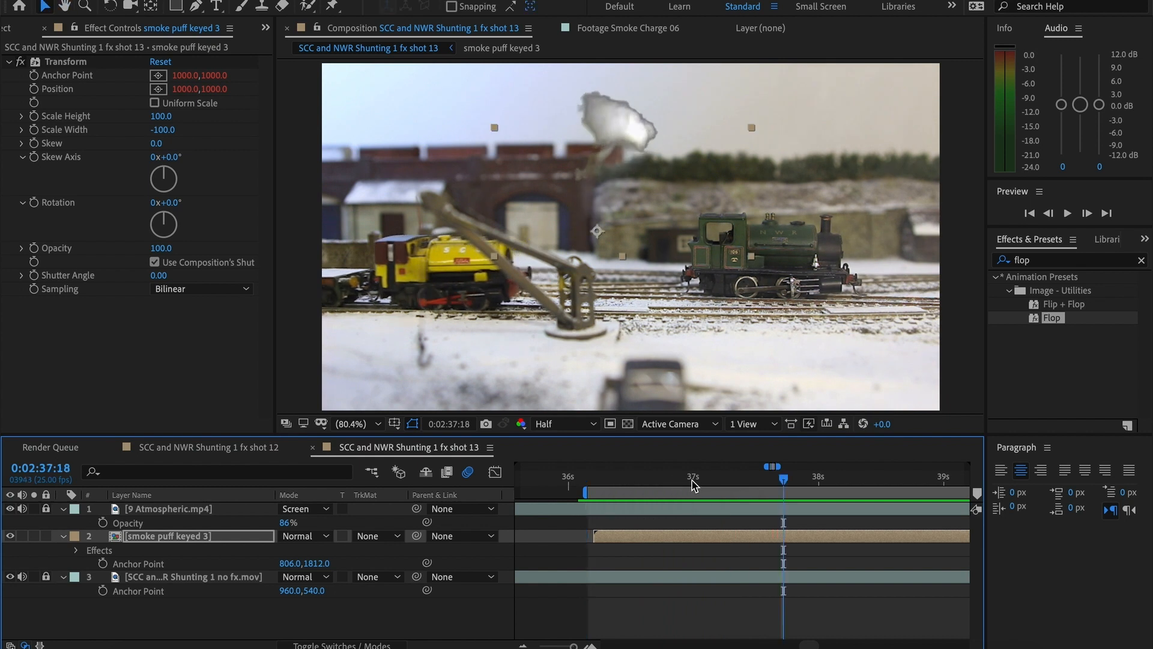
# - Keyframe the smoke puff's opacity to fade out from 100% at 2:37:00 until about 2:38:18
pyautogui.click(691, 489)
pyautogui.press('pagedown')
pyautogui.press('t')
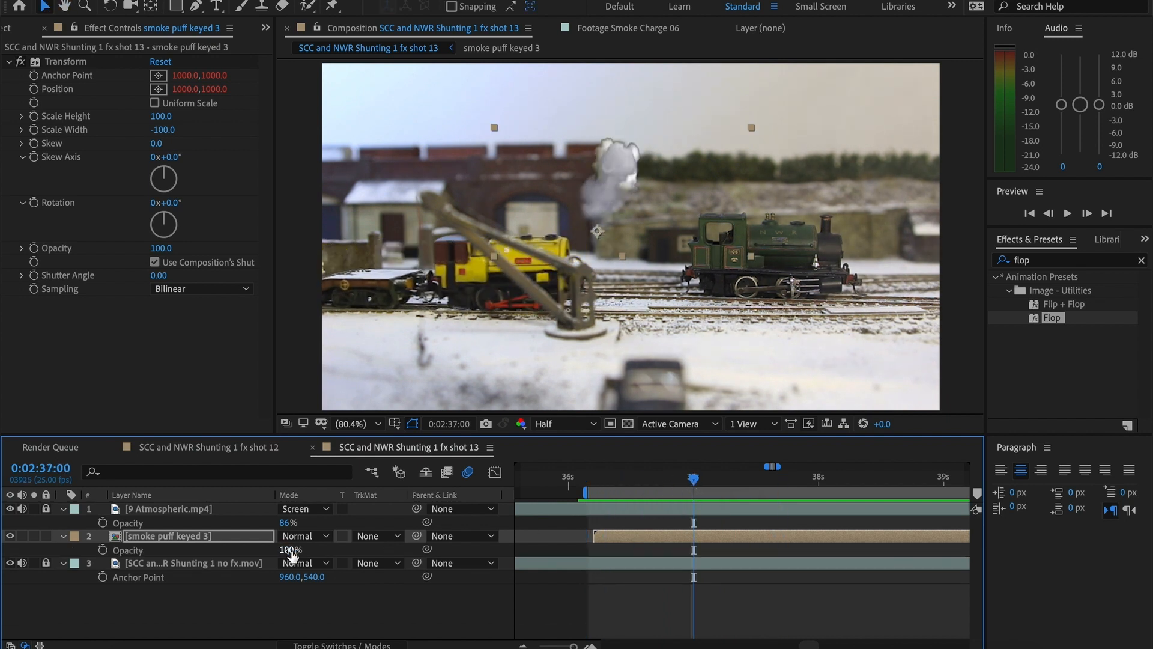
pyautogui.click(103, 550)
pyautogui.moveTo(873, 481); pyautogui.dragTo(908, 482)
pyautogui.moveTo(241, 549); pyautogui.dragTo(201, 557)
pyautogui.press('space')
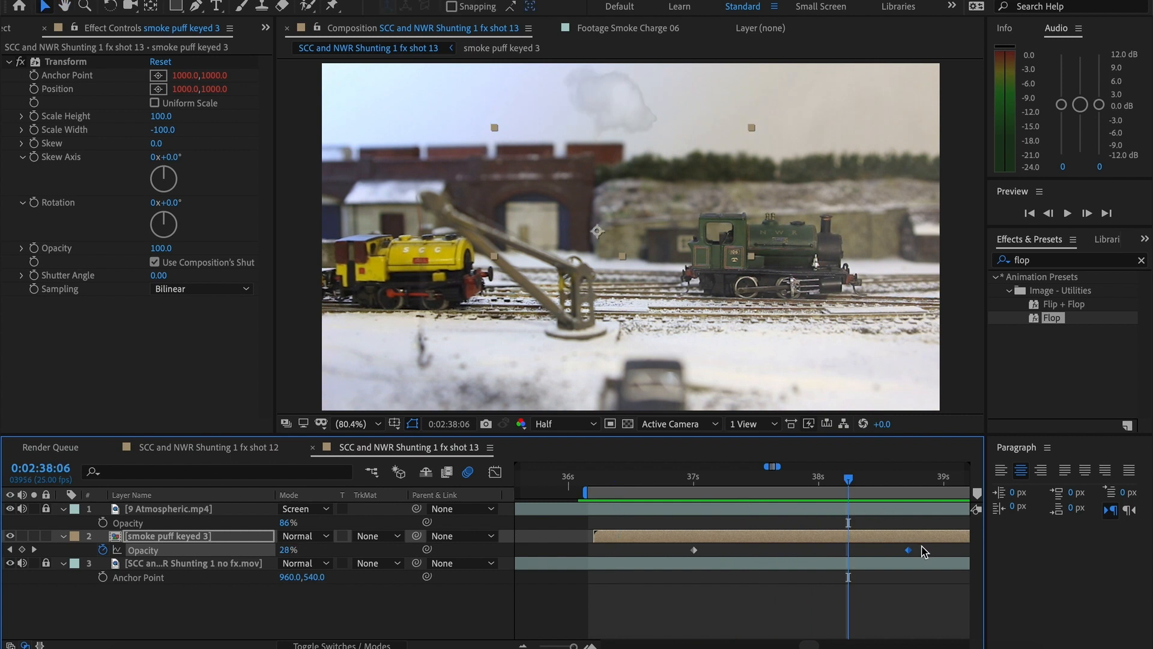
# - Move the smoke puff's final opacity keyframe to about 2:39:03 and play back the fade from the start of the shot
pyautogui.press('space')
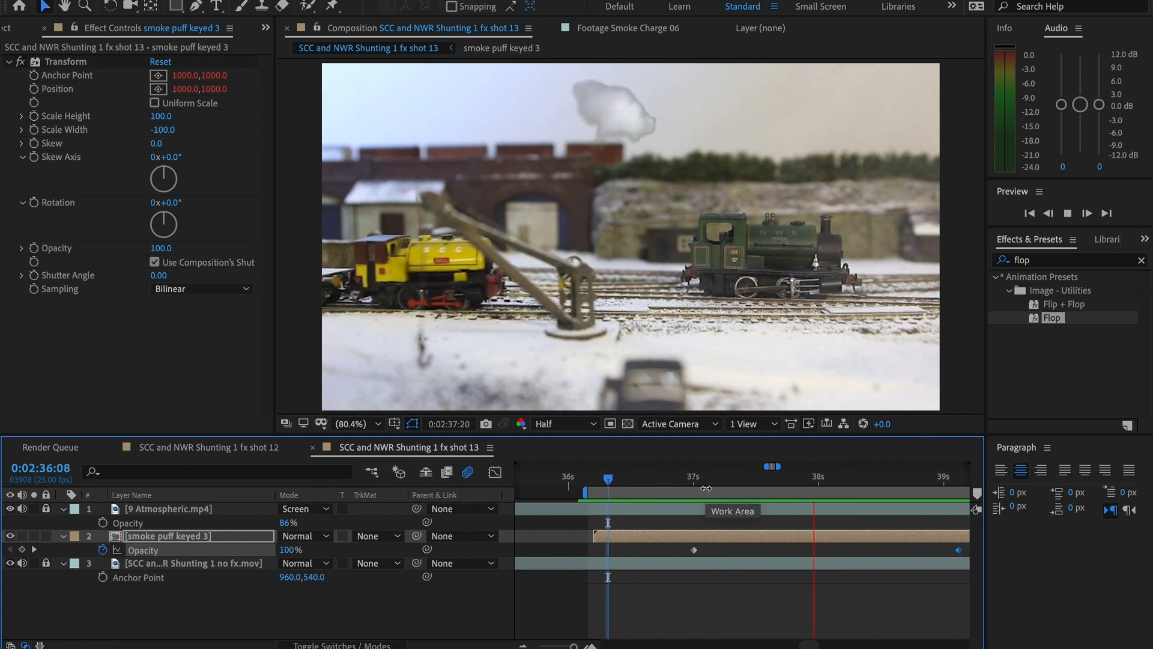
pyautogui.moveTo(647, 483); pyautogui.dragTo(603, 489)
pyautogui.press('space')
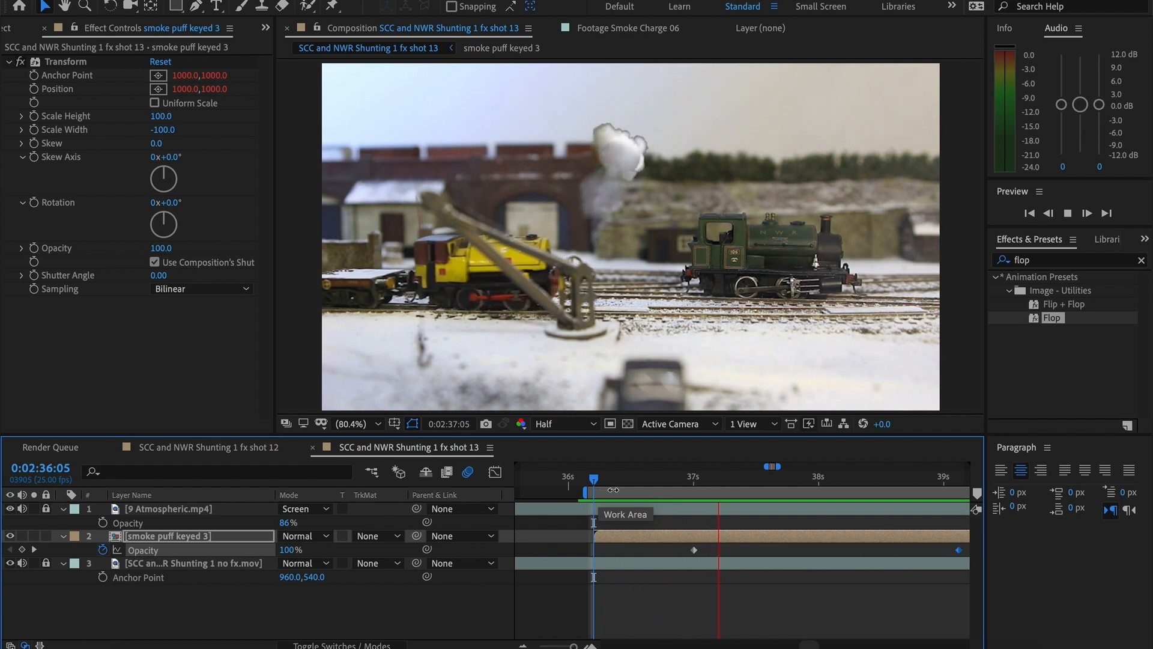
pyautogui.press('space')
# - Duplicate the smoke puff keyed 3 layer and offset the copy to start at about 2:36:10
pyautogui.moveTo(709, 480); pyautogui.dragTo(615, 482)
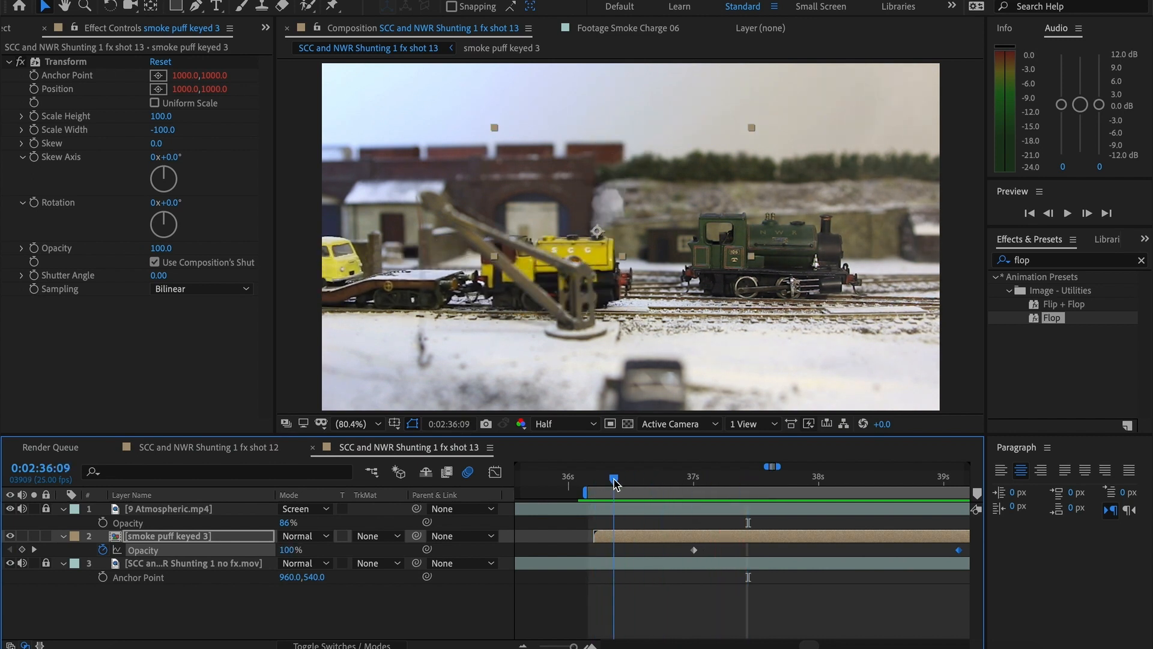
pyautogui.hotkey('ctrl', 'd')
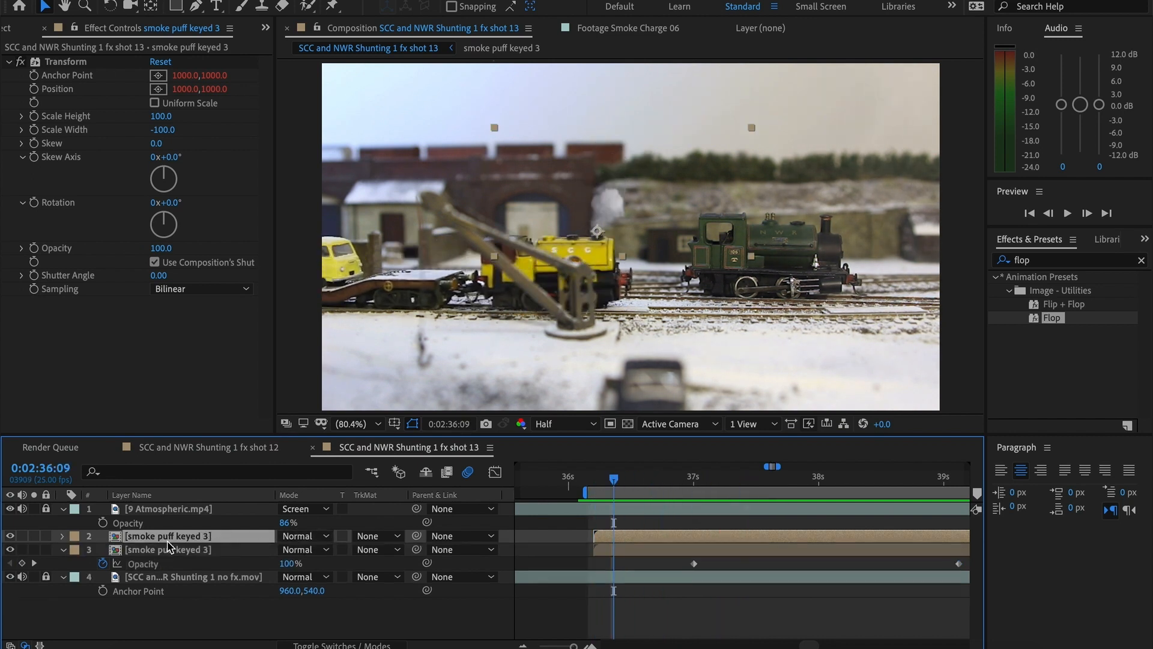
pyautogui.moveTo(648, 536); pyautogui.dragTo(690, 538)
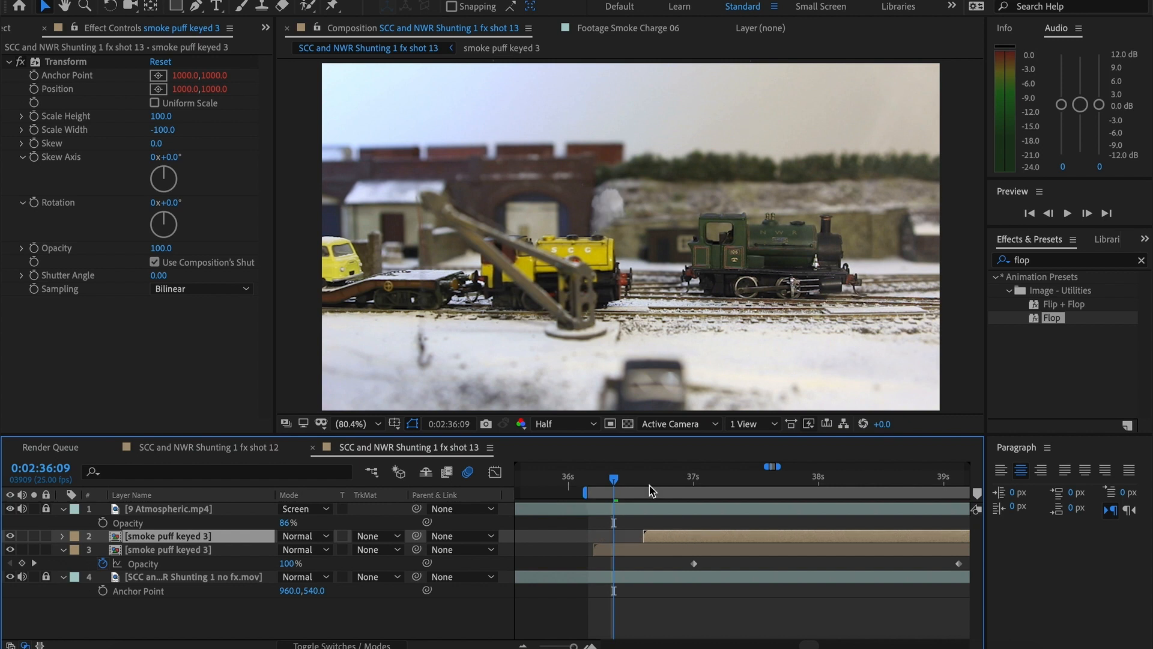
pyautogui.moveTo(614, 481)
pyautogui.mouseDown()
pyautogui.moveTo(580, 481)
pyautogui.moveTo(626, 486)
pyautogui.mouseUp()
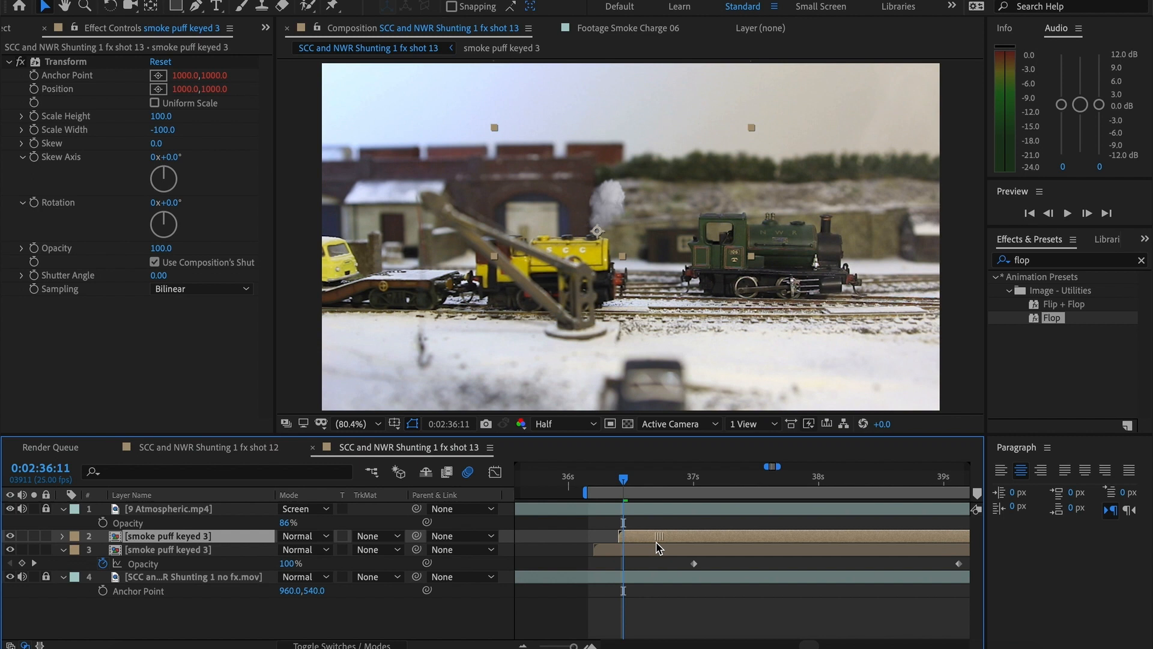
# - Set the duplicate puff's position to 796.5, 522.6 and play back both puffs from the start of the shot
pyautogui.press('p')
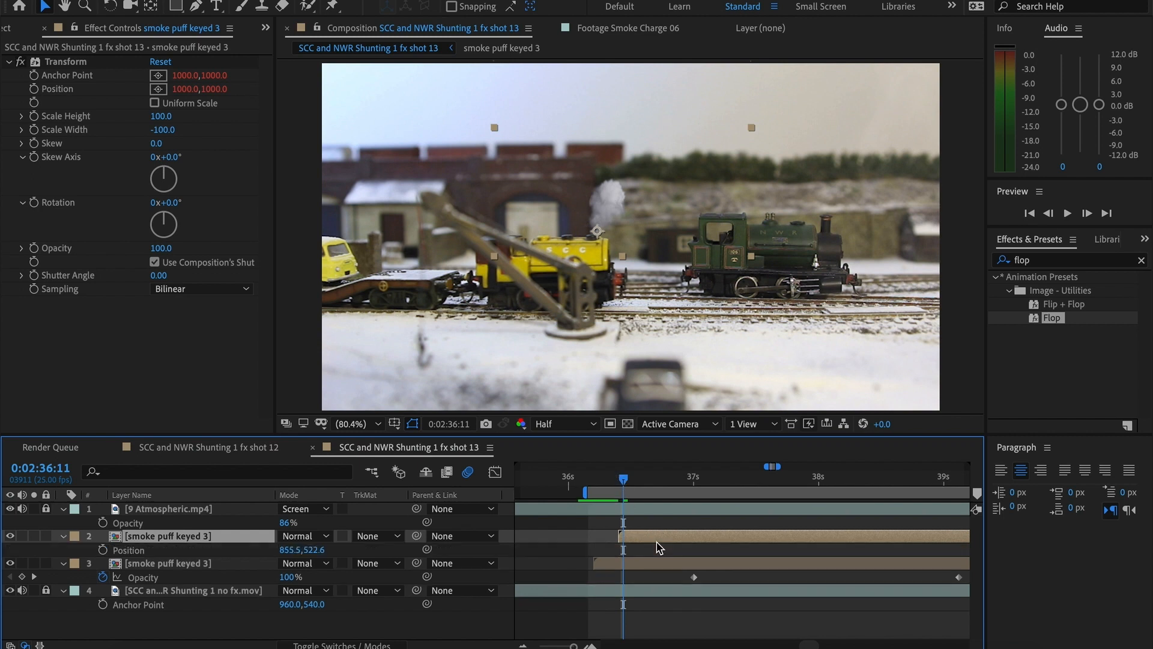
pyautogui.moveTo(295, 550); pyautogui.dragTo(264, 552)
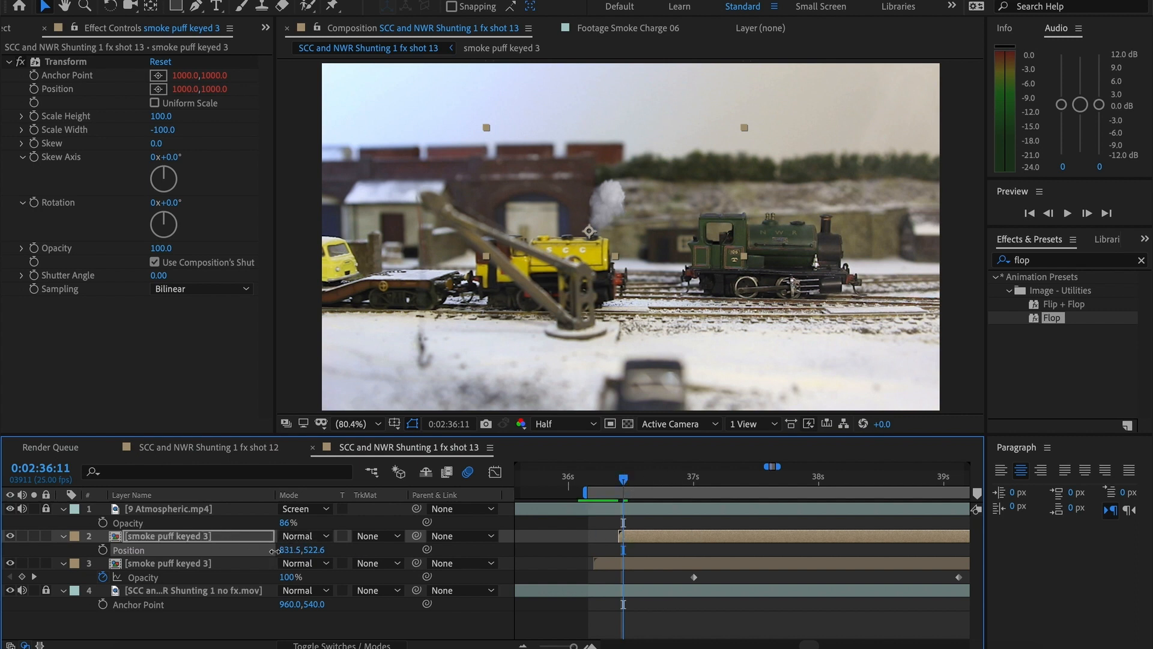
pyautogui.moveTo(621, 479); pyautogui.dragTo(590, 496)
pyautogui.press('space')
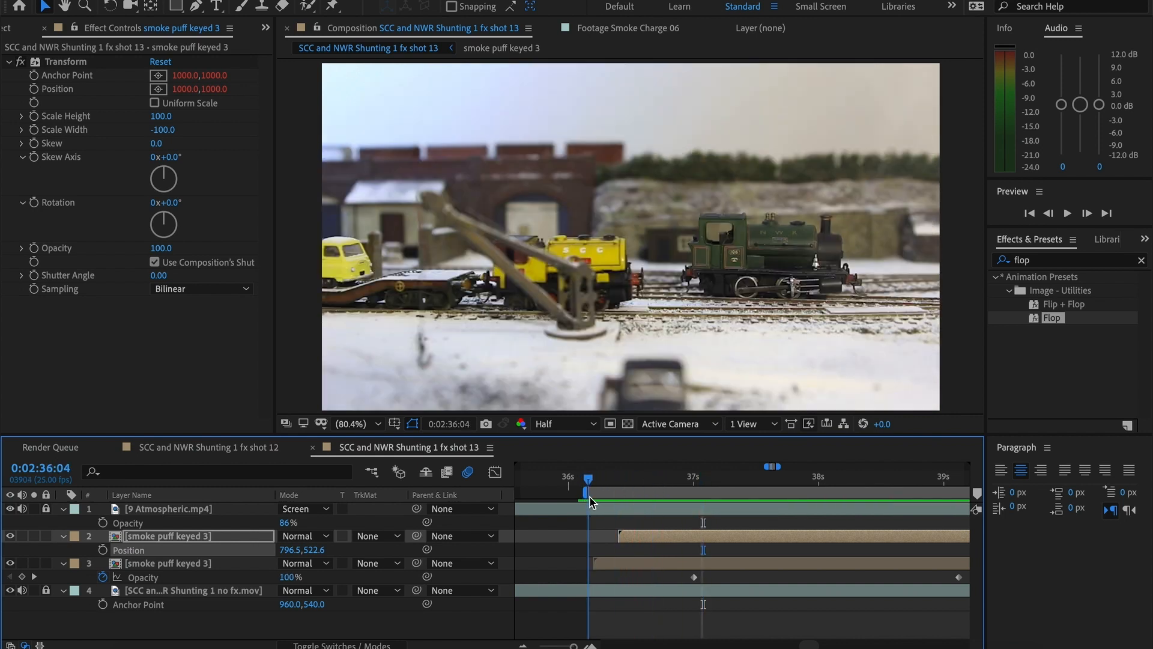
pyautogui.press('space')
# - Delay the second puff's start to about 2:36:13 and replay the shot to check its timing
pyautogui.moveTo(677, 479); pyautogui.dragTo(623, 488)
pyautogui.press('space')
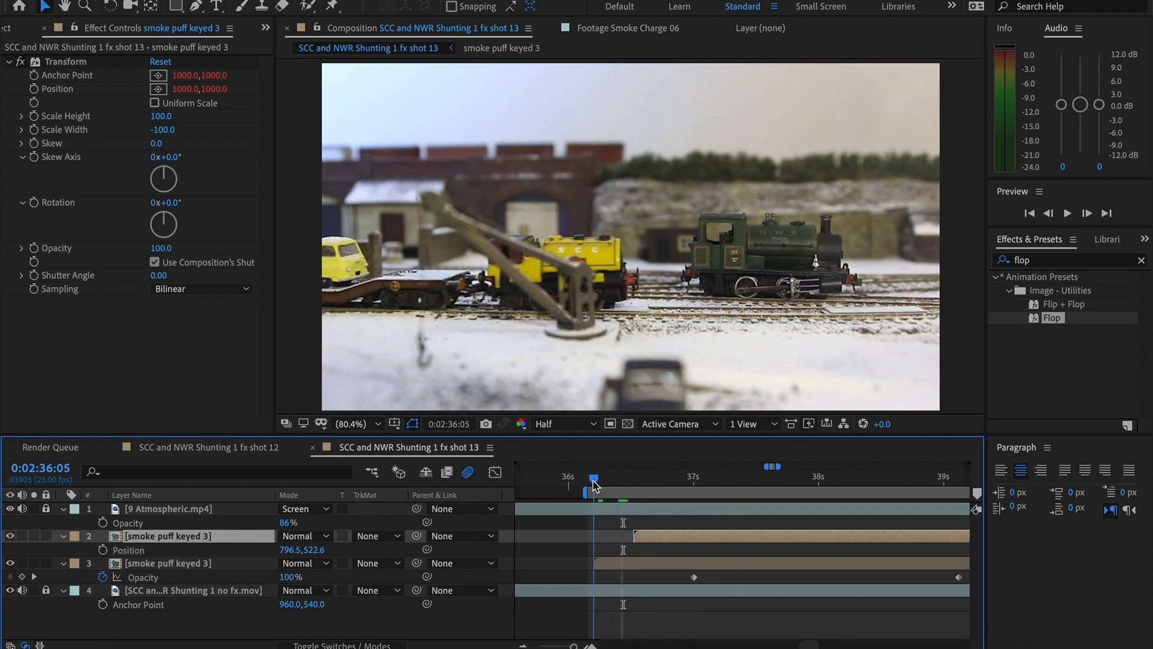
pyautogui.moveTo(666, 483); pyautogui.dragTo(584, 486)
pyautogui.press('space')
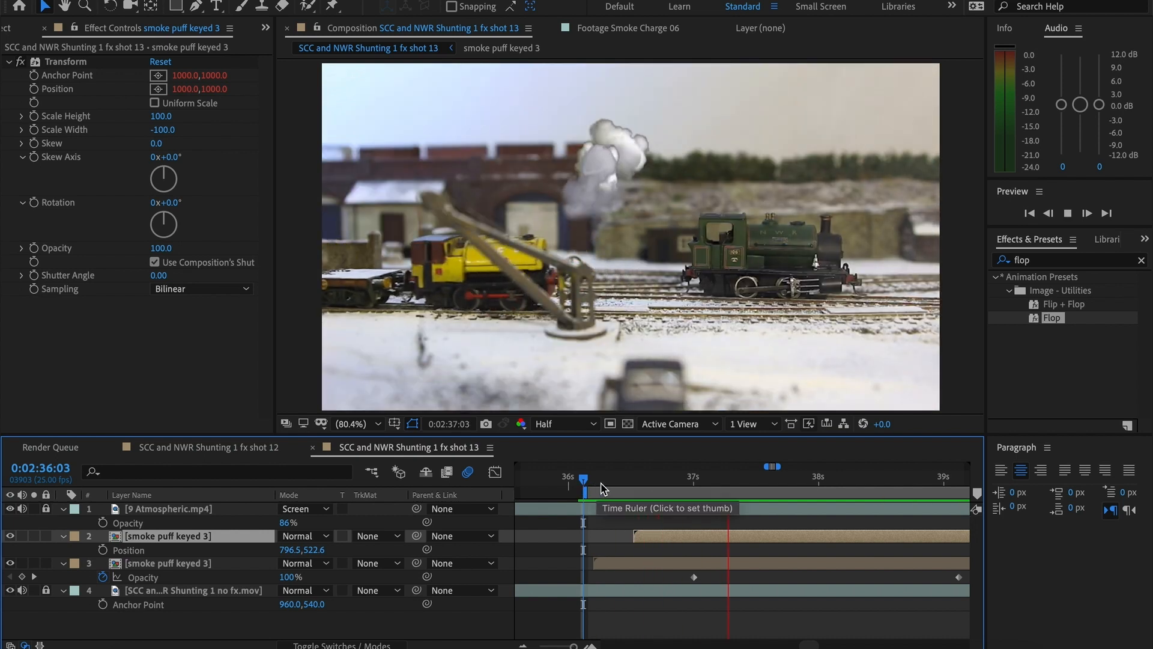
# - Duplicate the second puff, starting the copy at about 2:36:20 and shifting it back over the yellow locomotive's chimney
pyautogui.moveTo(685, 481)
pyautogui.mouseDown()
pyautogui.moveTo(656, 481)
pyautogui.moveTo(675, 480)
pyautogui.mouseUp()
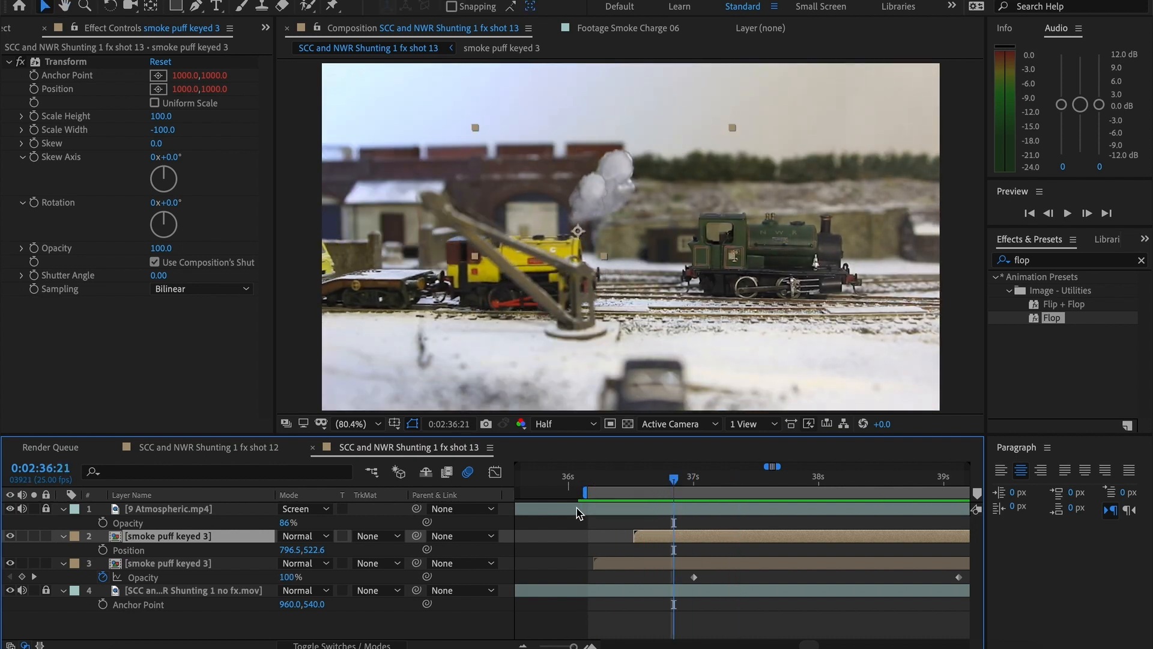
pyautogui.hotkey('ctrl', 'd')
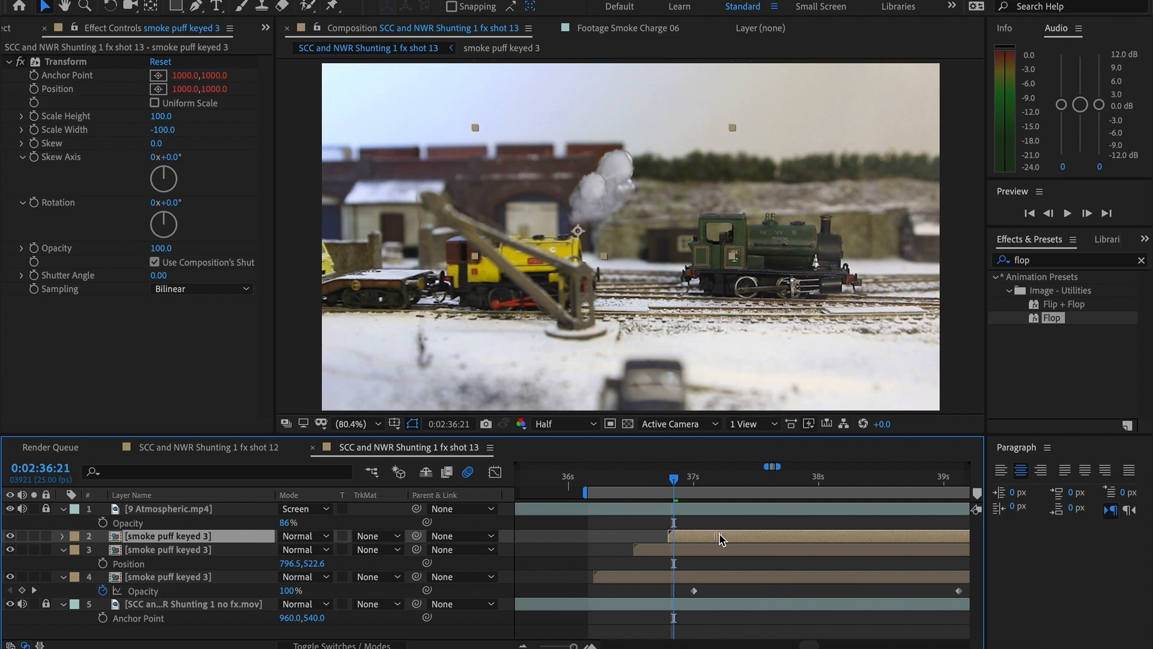
pyautogui.moveTo(625, 223); pyautogui.dragTo(608, 232)
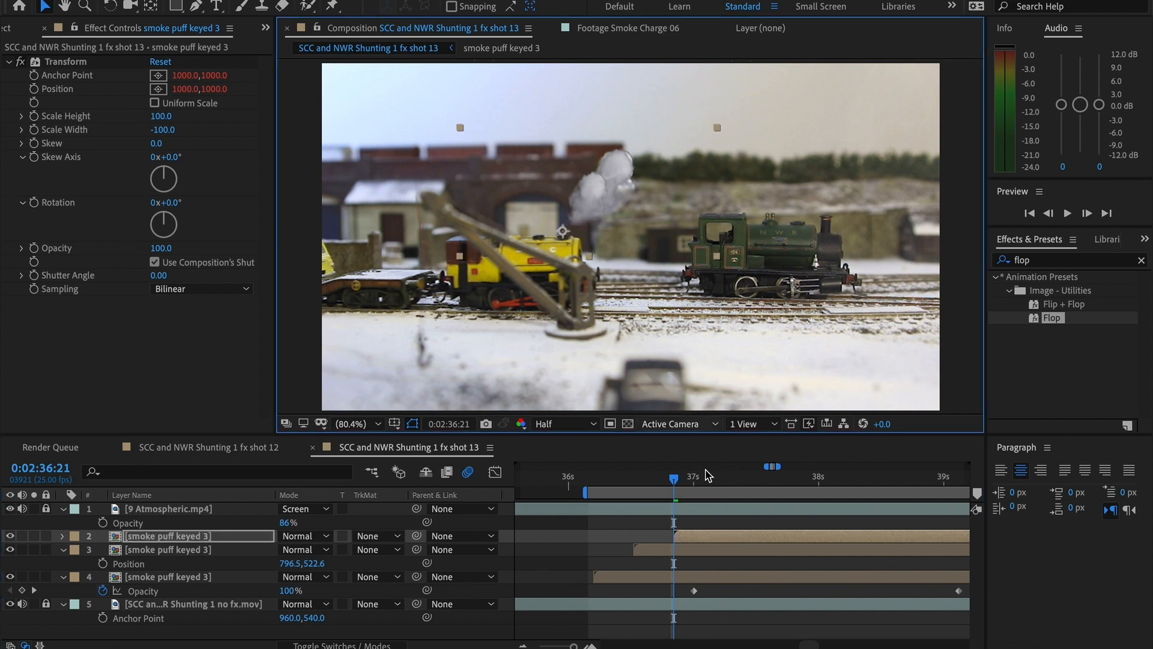
pyautogui.moveTo(673, 479); pyautogui.dragTo(619, 480)
pyautogui.press('space')
pyautogui.press('space')
# - Set the third puff's position to 717.2, 522.6 and play back the sequence
pyautogui.press('p')
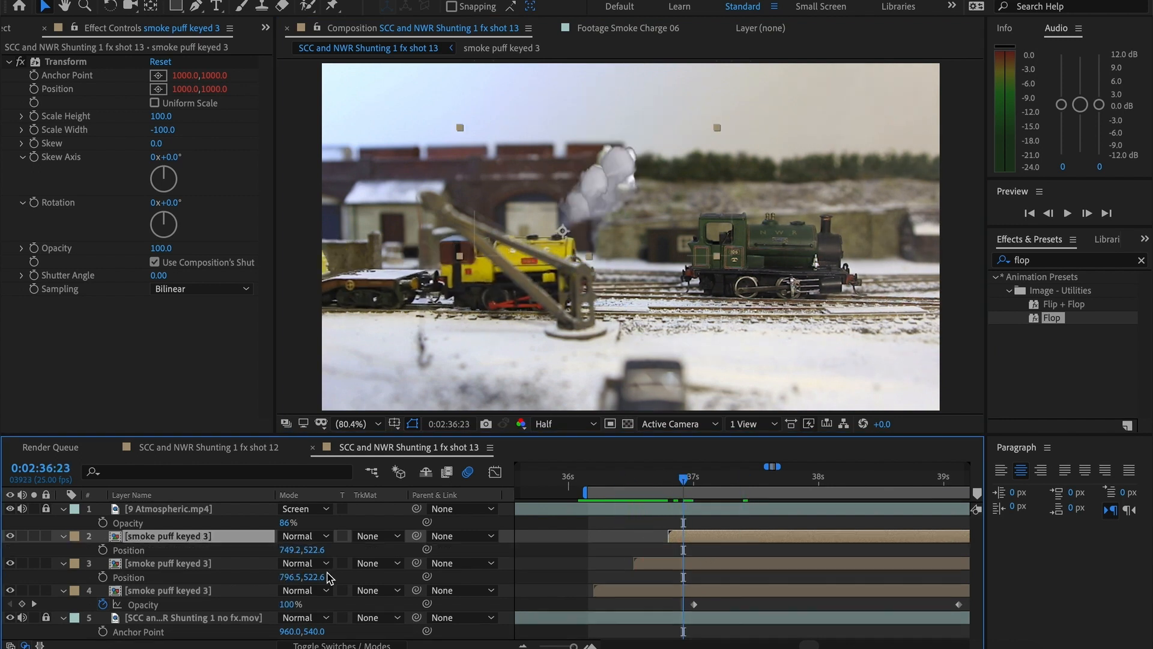
pyautogui.moveTo(294, 549); pyautogui.dragTo(277, 549)
pyautogui.press('space')
pyautogui.press('space')
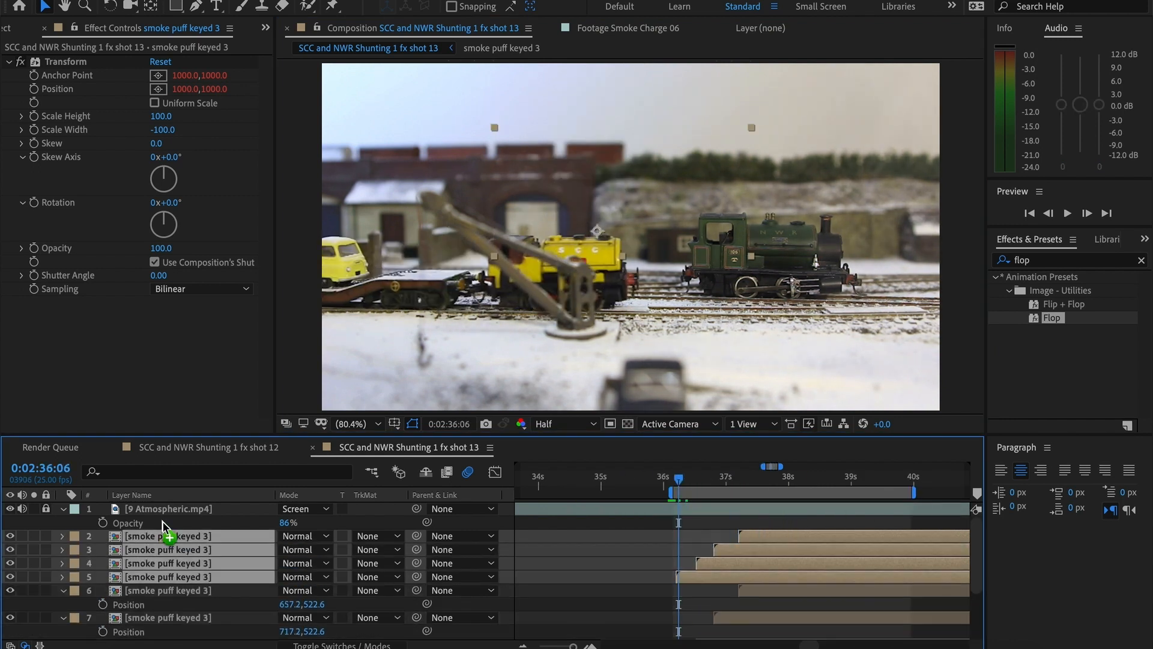
# - Offset the four duplicated puffs to start from about 2:37:11 and shift them together to follow the locomotive's chimney
pyautogui.moveTo(709, 563); pyautogui.dragTo(786, 546)
pyautogui.moveTo(767, 480); pyautogui.dragTo(832, 480)
pyautogui.press('p')
pyautogui.moveTo(289, 549); pyautogui.dragTo(254, 550)
# - Set the second duplicated puff's position to 497.5, 522.6 to line it up with the chimney
pyautogui.moveTo(831, 479); pyautogui.dragTo(776, 495)
pyautogui.scroll(-2, 290, 615)
pyautogui.click(152, 591)
pyautogui.click(151, 564)
pyautogui.moveTo(288, 576); pyautogui.dragTo(308, 577)
# - Set the X positions of the third and fourth duplicated puffs to 426.2 and 349.2
pyautogui.moveTo(776, 480); pyautogui.dragTo(796, 480)
pyautogui.moveTo(288, 549); pyautogui.dragTo(345, 549)
pyautogui.moveTo(796, 480); pyautogui.dragTo(821, 480)
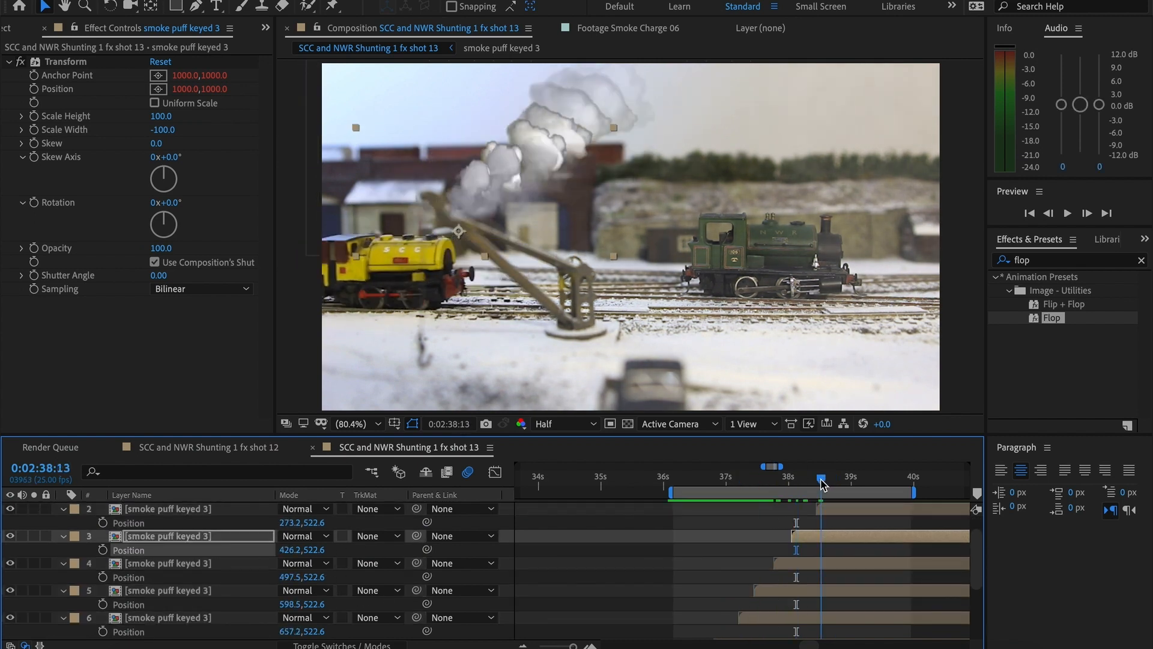
pyautogui.moveTo(288, 522); pyautogui.dragTo(334, 523)
# - Extend the sequence with three more puffs at X positions 259.2, 185.2 and 97.2, and play it back
pyautogui.scroll(2, 290, 541)
pyautogui.moveTo(821, 480); pyautogui.dragTo(741, 480)
pyautogui.press('space')
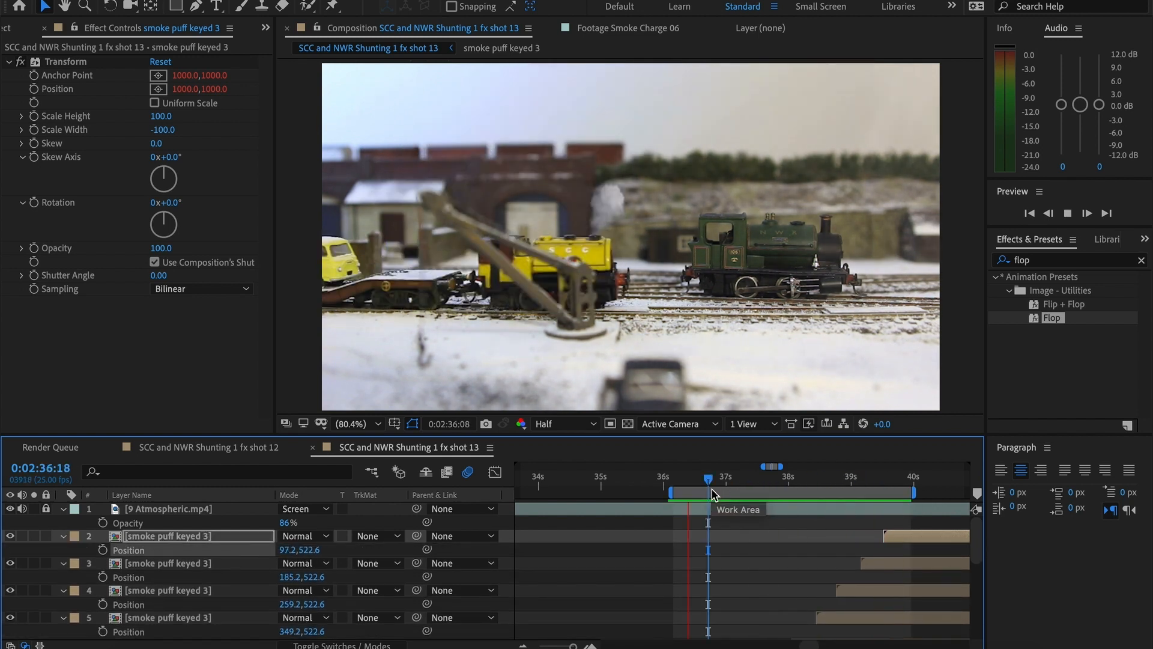
# - Collapse the properties of all smoke puff layers and play back the smoke up to about 2:38:20
pyautogui.scroll(-6, 188, 596)
pyautogui.keyDown('shift'); pyautogui.click(185, 596); pyautogui.keyUp('shift')
pyautogui.press('u')
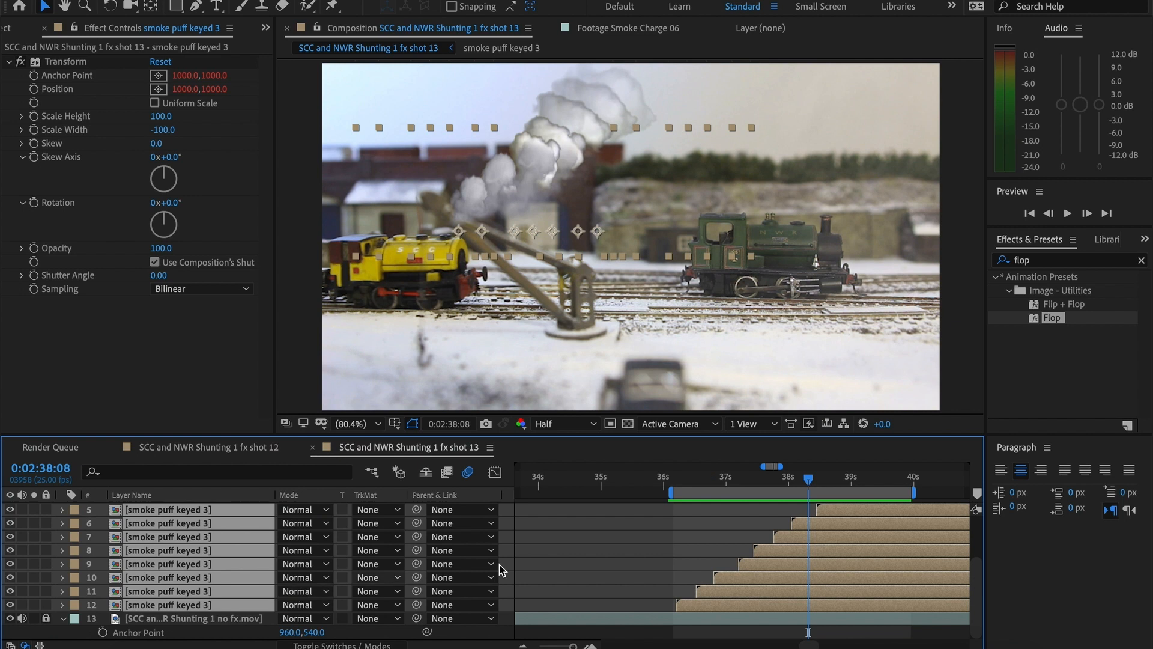
pyautogui.click(640, 568)
pyautogui.press('space')
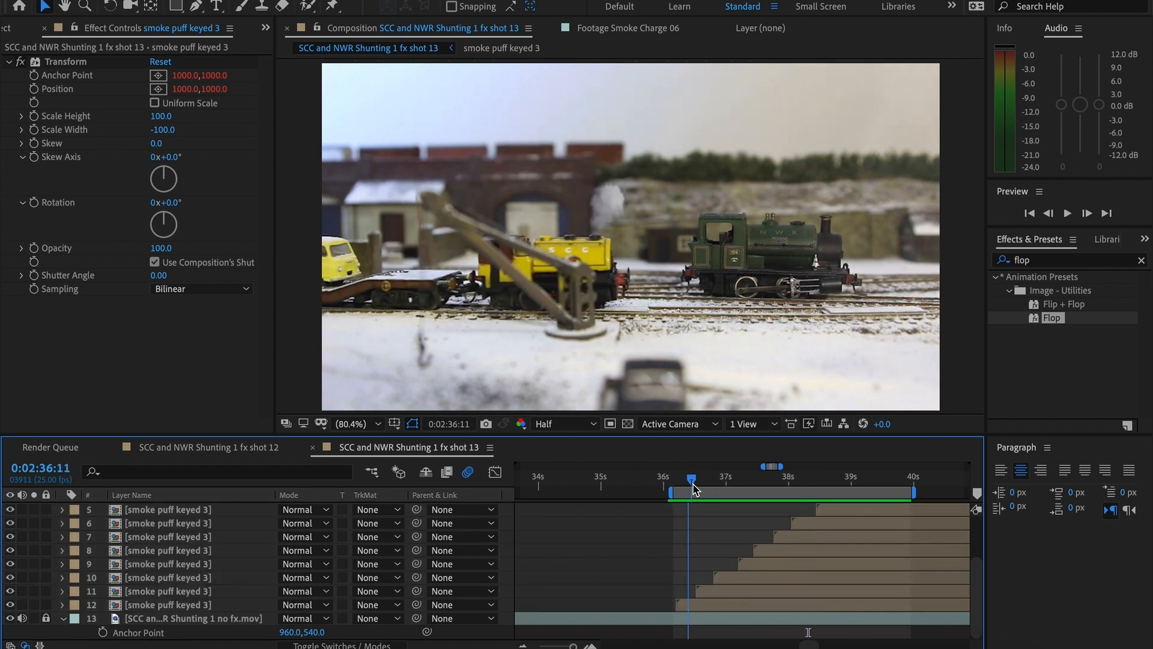
pyautogui.moveTo(819, 478); pyautogui.dragTo(844, 476)
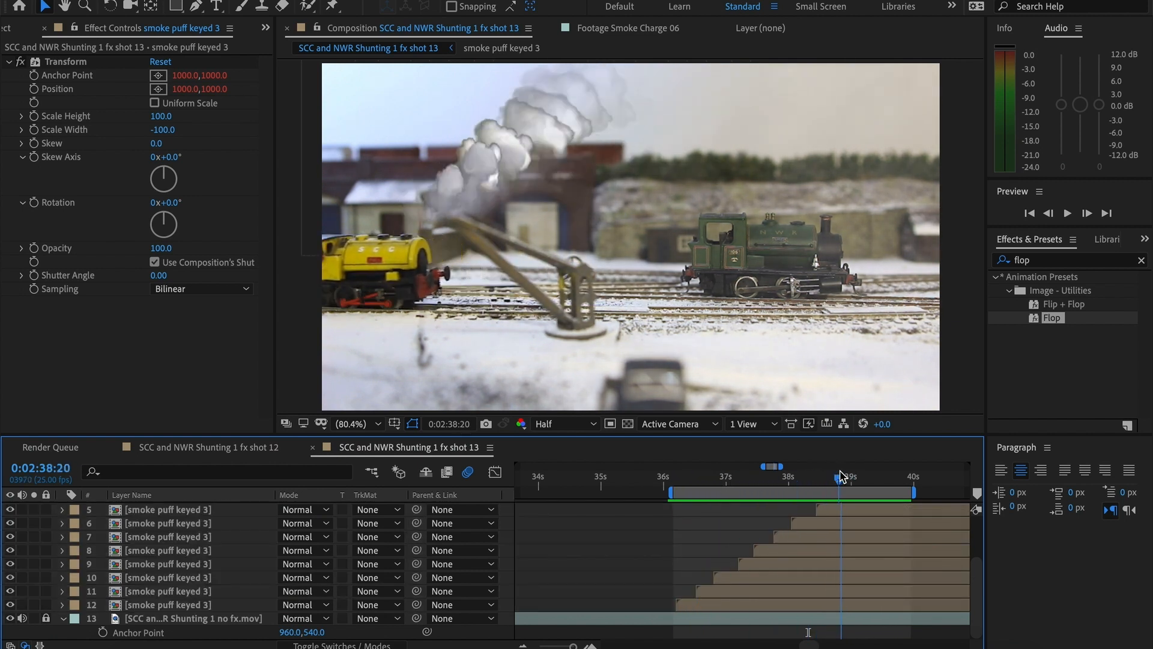
# - Duplicate the base shunting footage layer and place the copy between the Atmospheric layer and the smoke puffs
pyautogui.click(149, 619)
pyautogui.hotkey('ctrl', 'd')
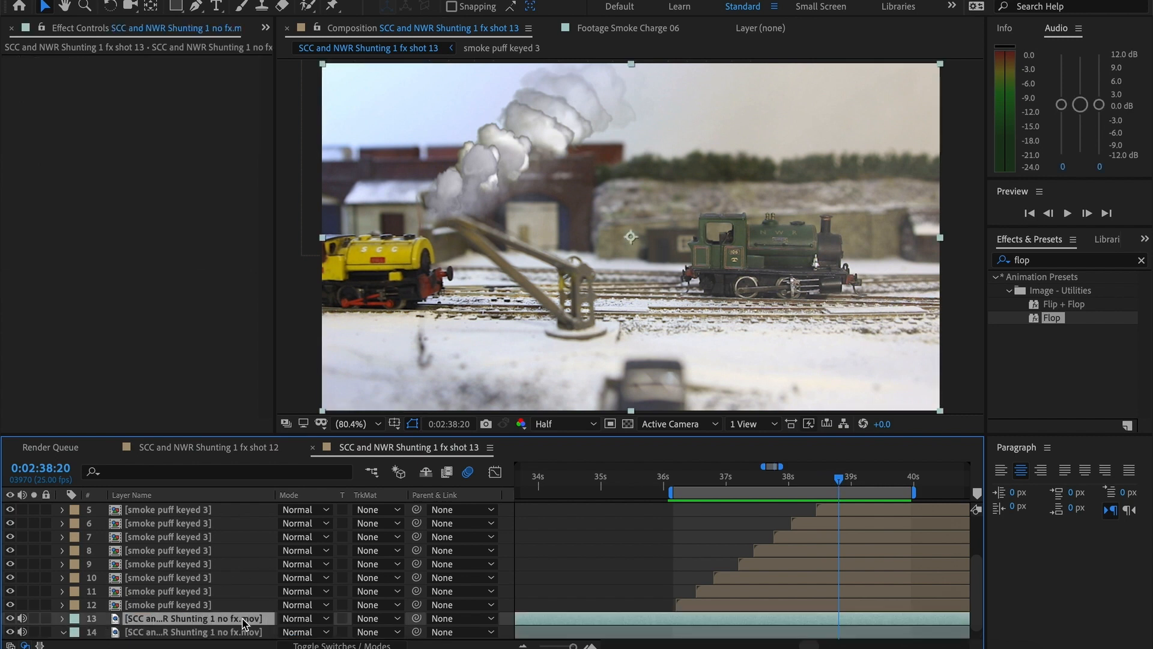
pyautogui.moveTo(179, 569)
pyautogui.mouseDown()
pyautogui.moveTo(180, 518)
pyautogui.moveTo(184, 557)
pyautogui.mouseUp()
pyautogui.scroll(-3, 183, 624)
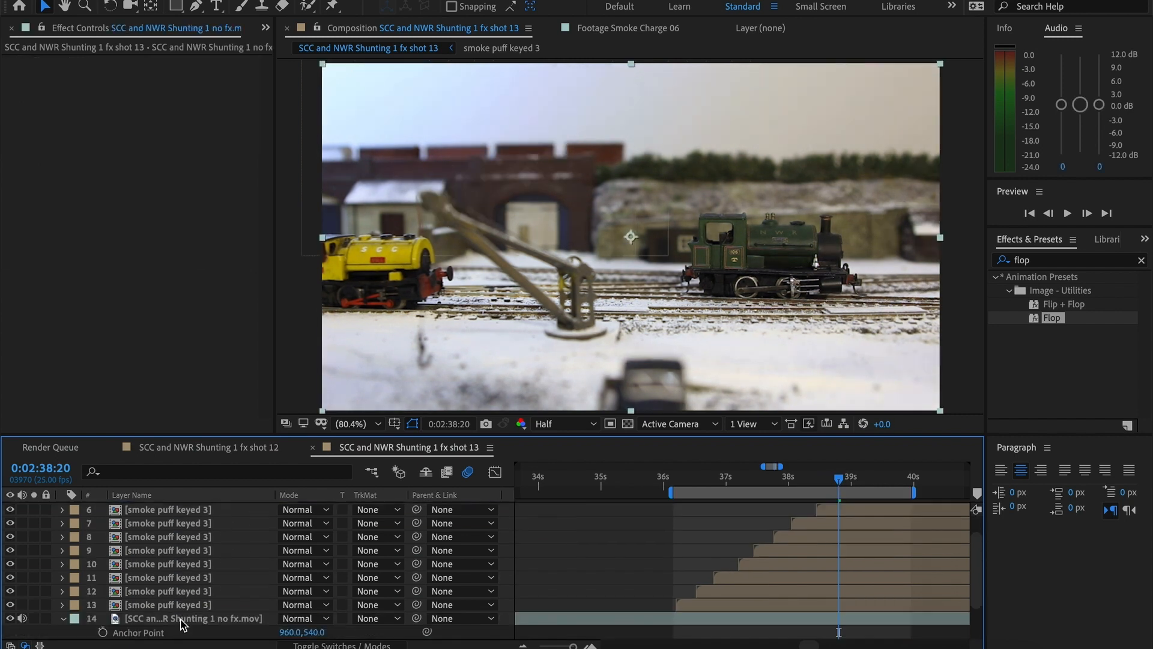
pyautogui.scroll(3, 167, 604)
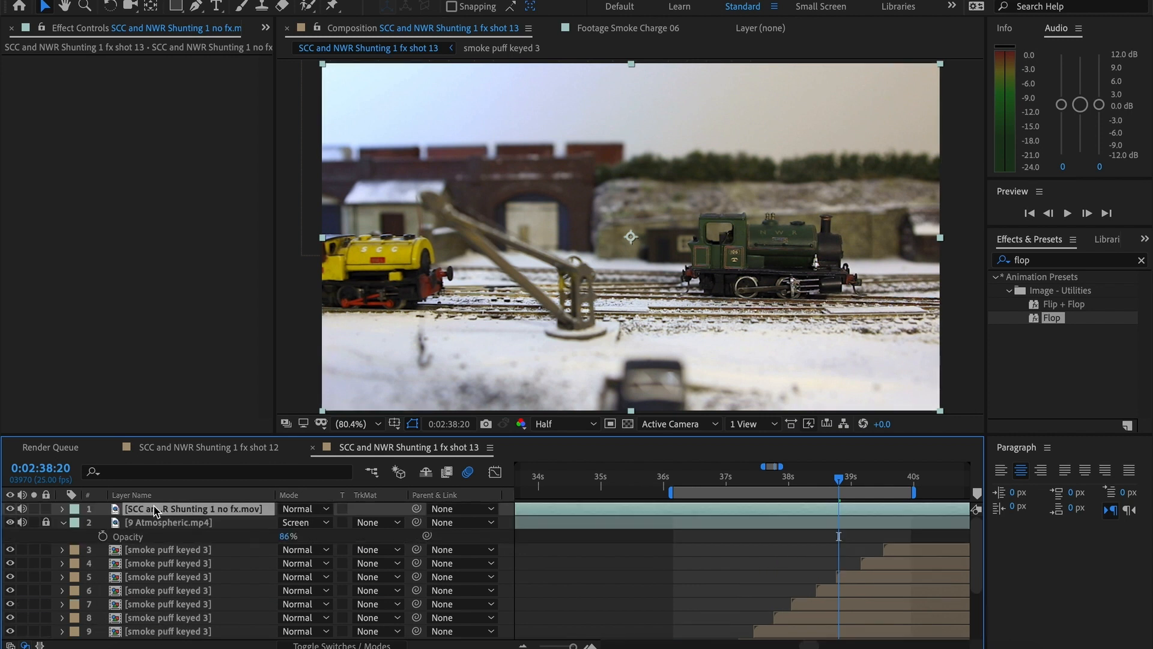
pyautogui.moveTo(151, 534); pyautogui.dragTo(189, 515)
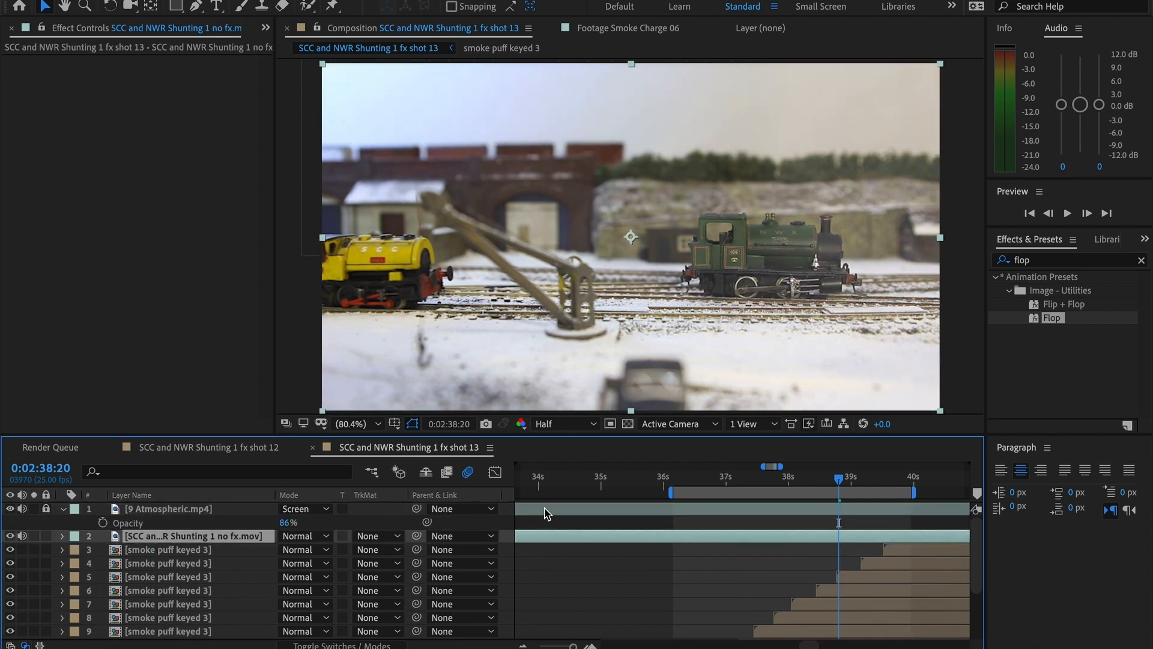
# - Draw a closed pen mask around the crane's jib on the duplicated footage layer and check it against the smoke
pyautogui.moveTo(735, 482); pyautogui.dragTo(761, 482)
pyautogui.click(504, 274)
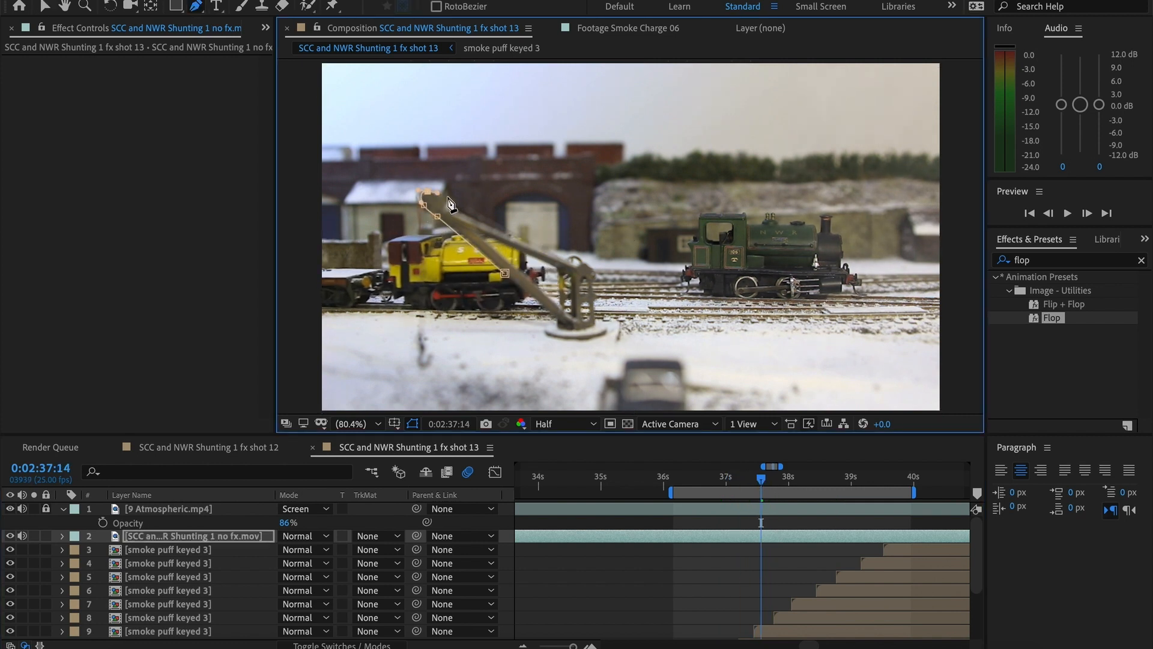
pyautogui.click(447, 199)
pyautogui.click(551, 258)
pyautogui.click(504, 274)
pyautogui.moveTo(775, 484); pyautogui.dragTo(835, 482)
pyautogui.press('F2')
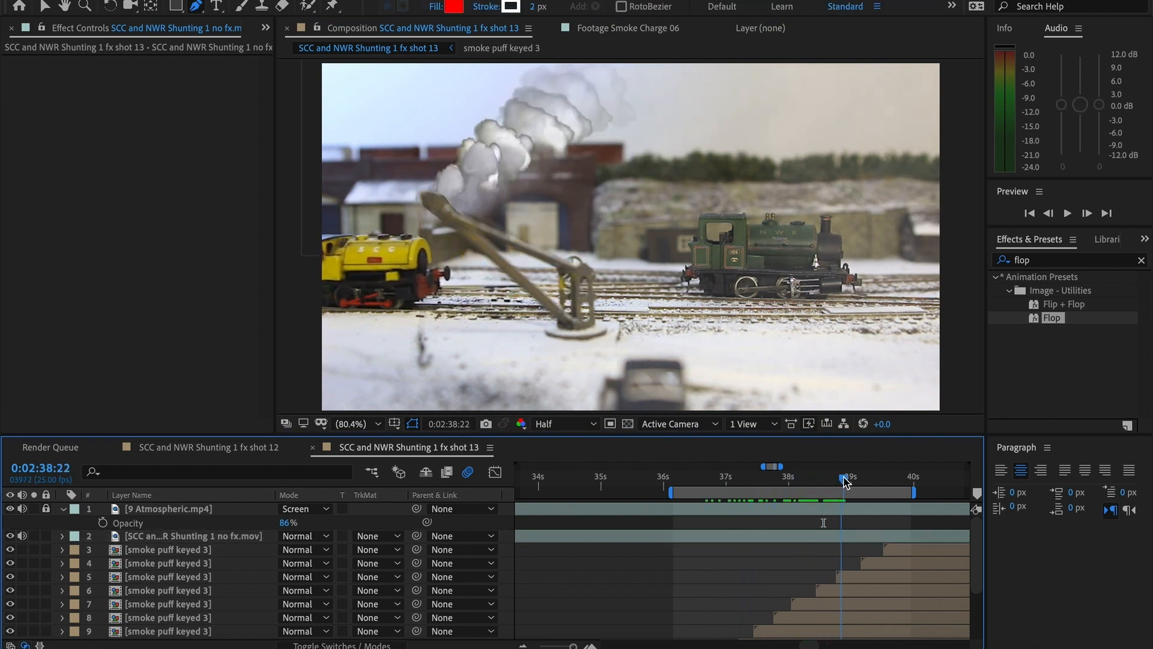
# - Set the crane mask's feather to 11 pixels and play back the shot with the smoke passing behind the jib
pyautogui.click(173, 538)
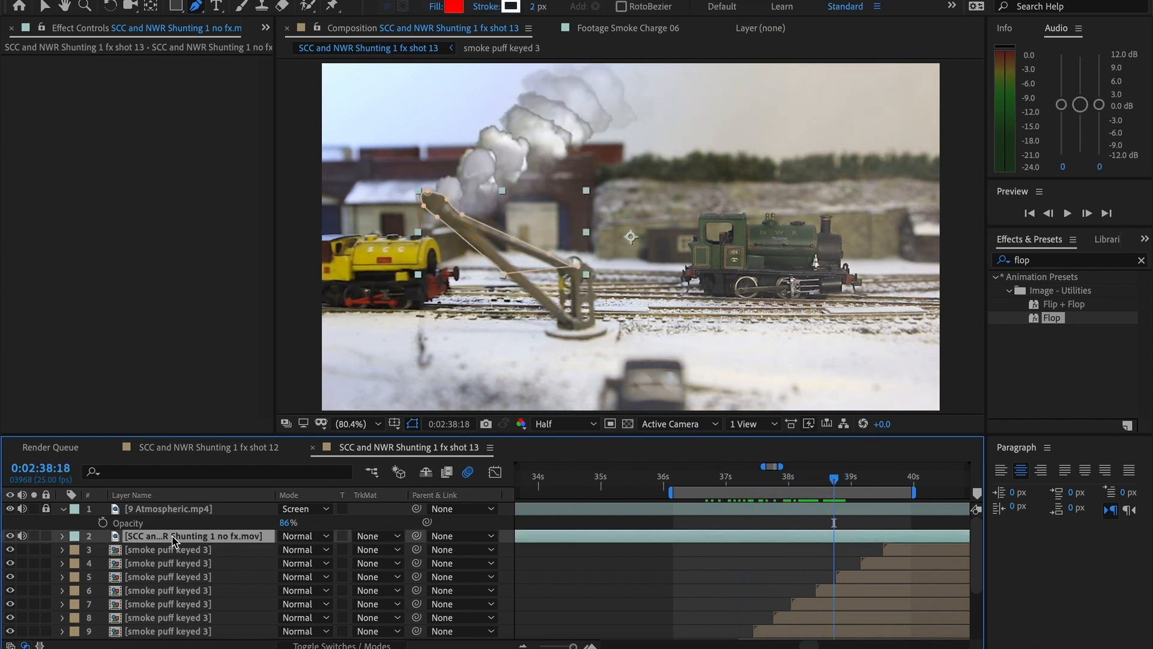
pyautogui.press('m')
pyautogui.press('m')
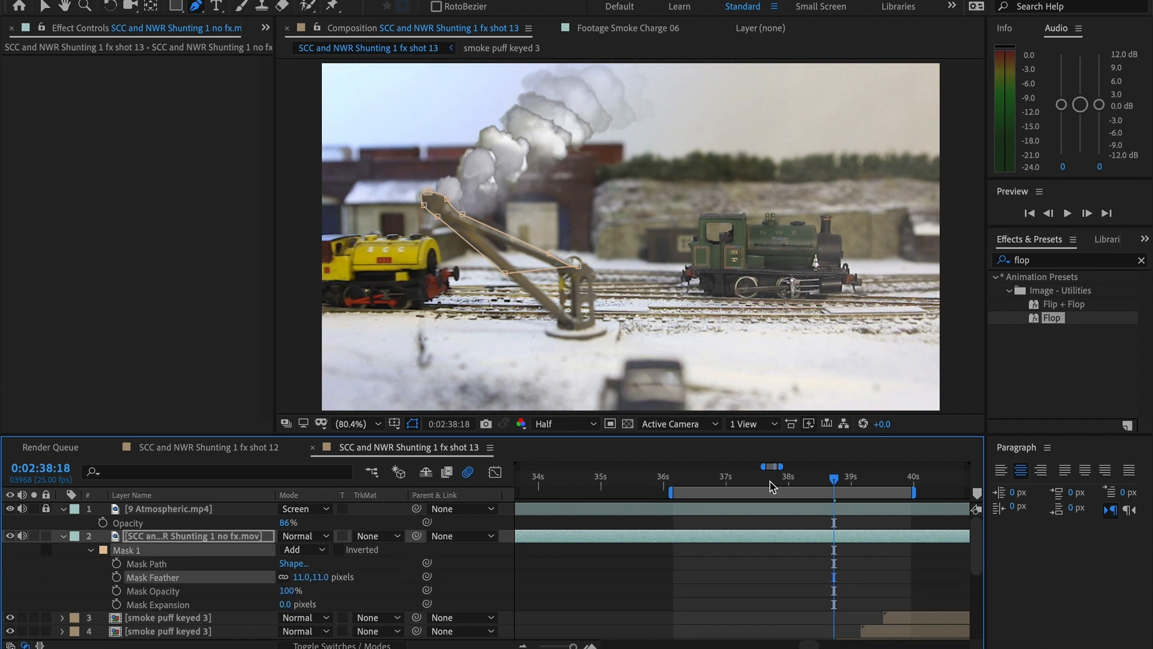
pyautogui.click(803, 552)
pyautogui.moveTo(843, 483); pyautogui.dragTo(725, 487)
pyautogui.press('space')
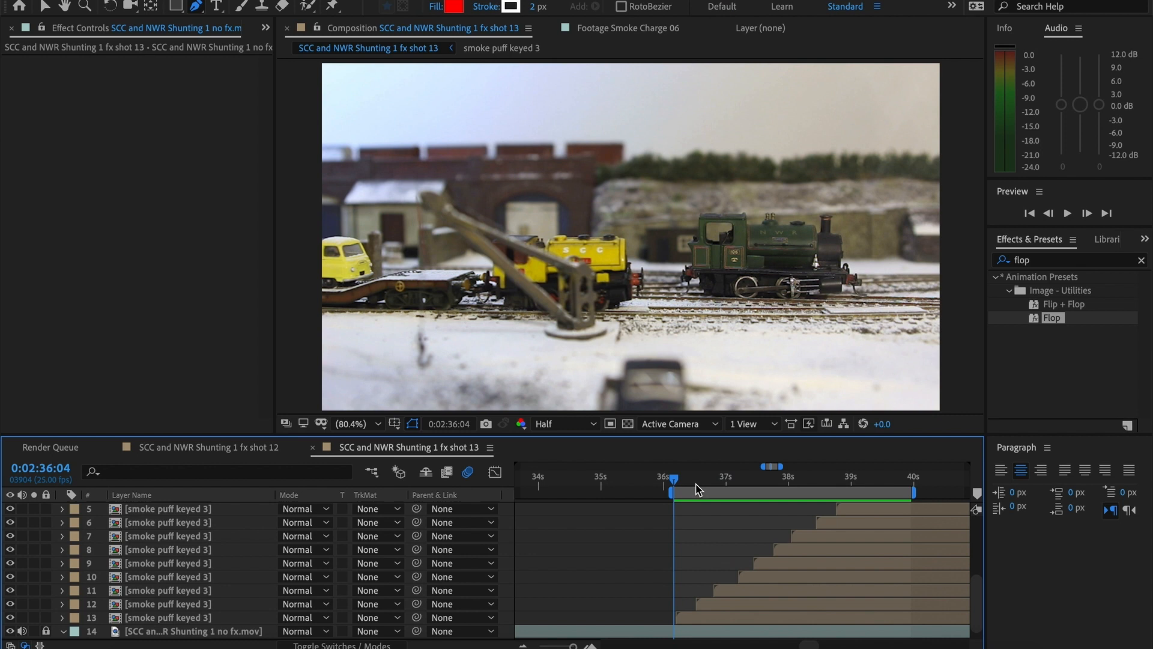
# - Replace the source of smoke puff layer 11 with smoke puff keyed 4
pyautogui.moveTo(698, 490); pyautogui.dragTo(730, 487)
pyautogui.click(177, 592)
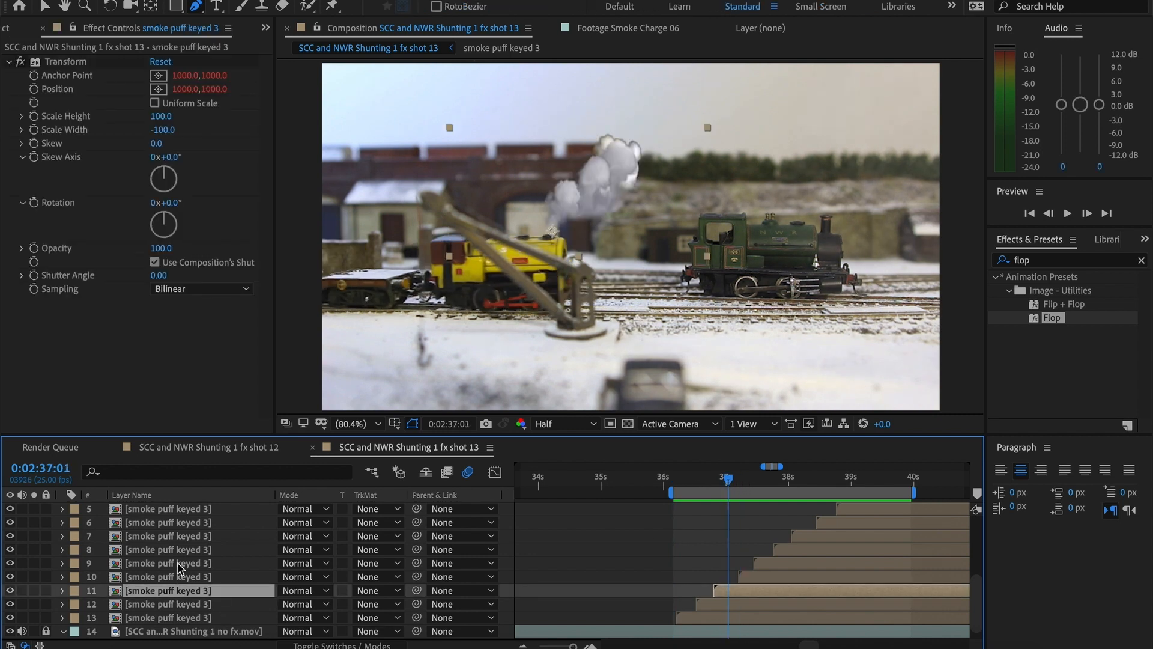
pyautogui.click(8, 29)
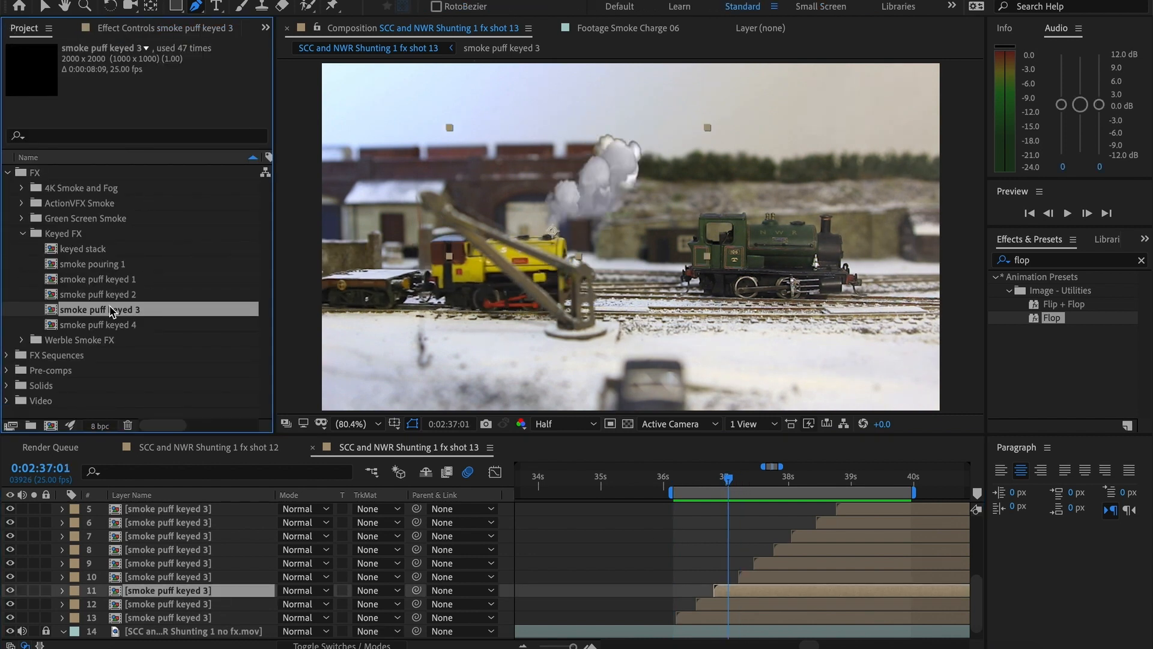
pyautogui.click(96, 326)
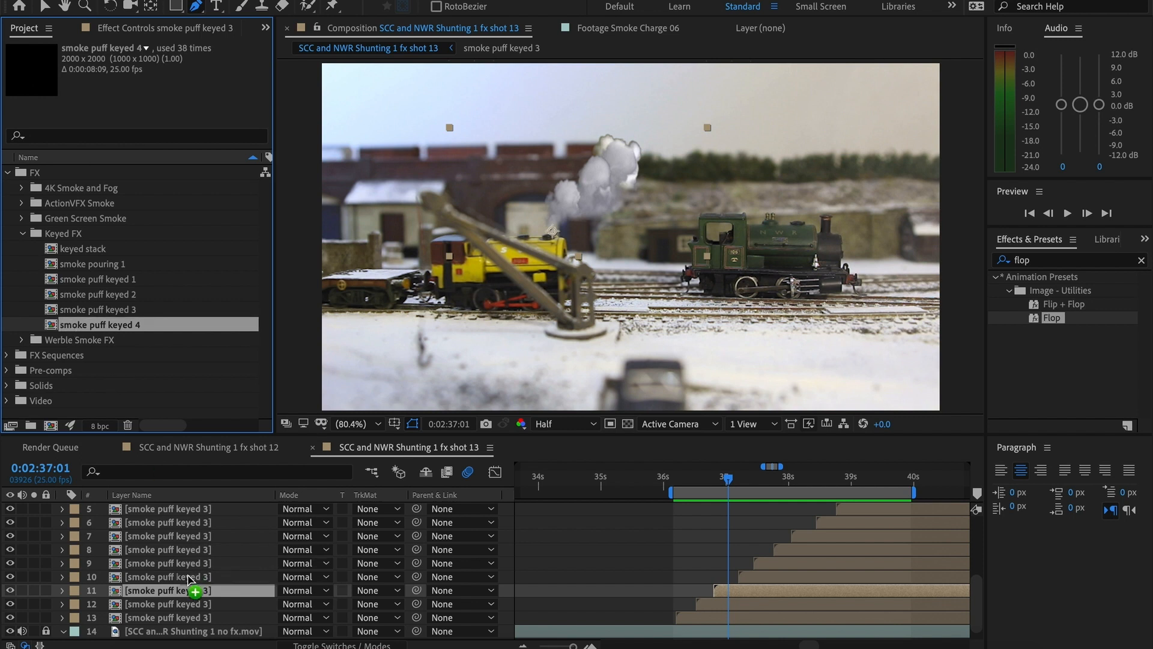
pyautogui.moveTo(186, 592); pyautogui.dragTo(186, 592)
# - Replace the source of smoke puff layer 9 with smoke puff keyed 2
pyautogui.click(203, 564)
pyautogui.click(118, 297)
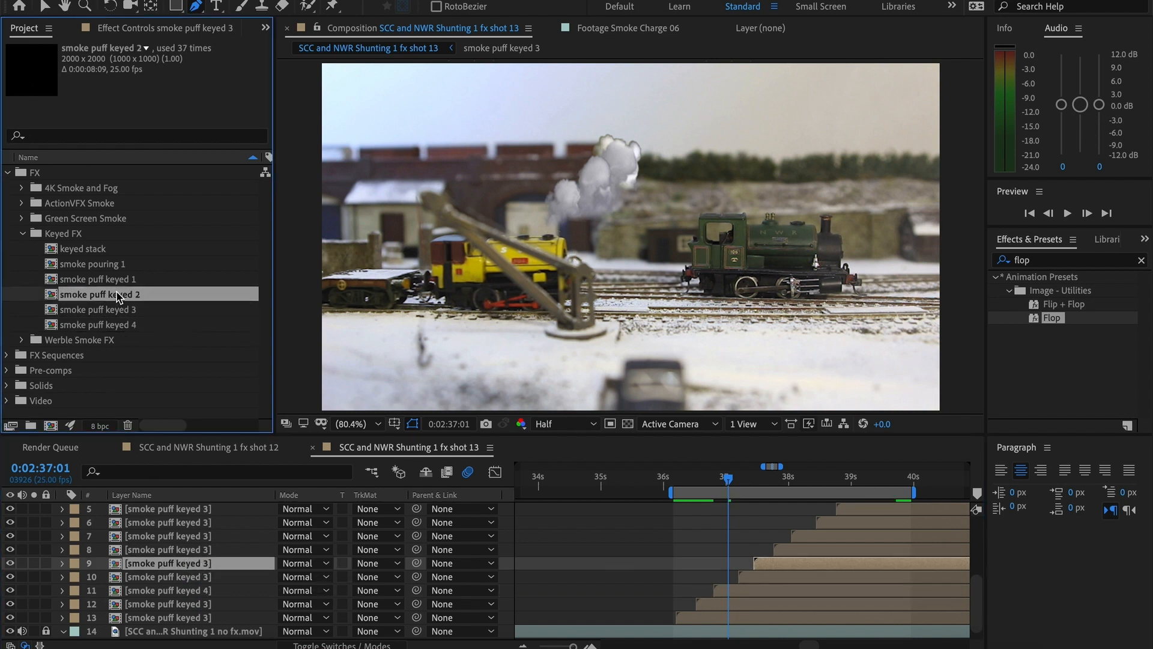
pyautogui.moveTo(188, 565); pyautogui.dragTo(188, 565)
# - Replace the source of smoke puff layer 8 with smoke puff keyed 1 and of layer 7 with smoke puff keyed 4
pyautogui.click(196, 550)
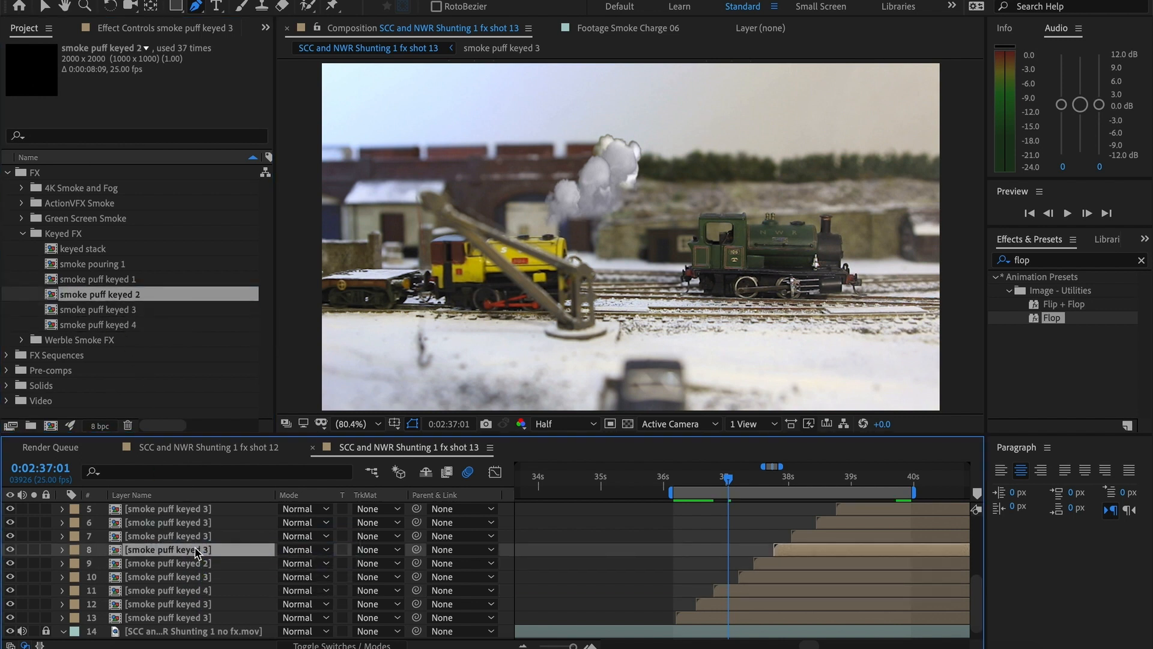
pyautogui.click(114, 281)
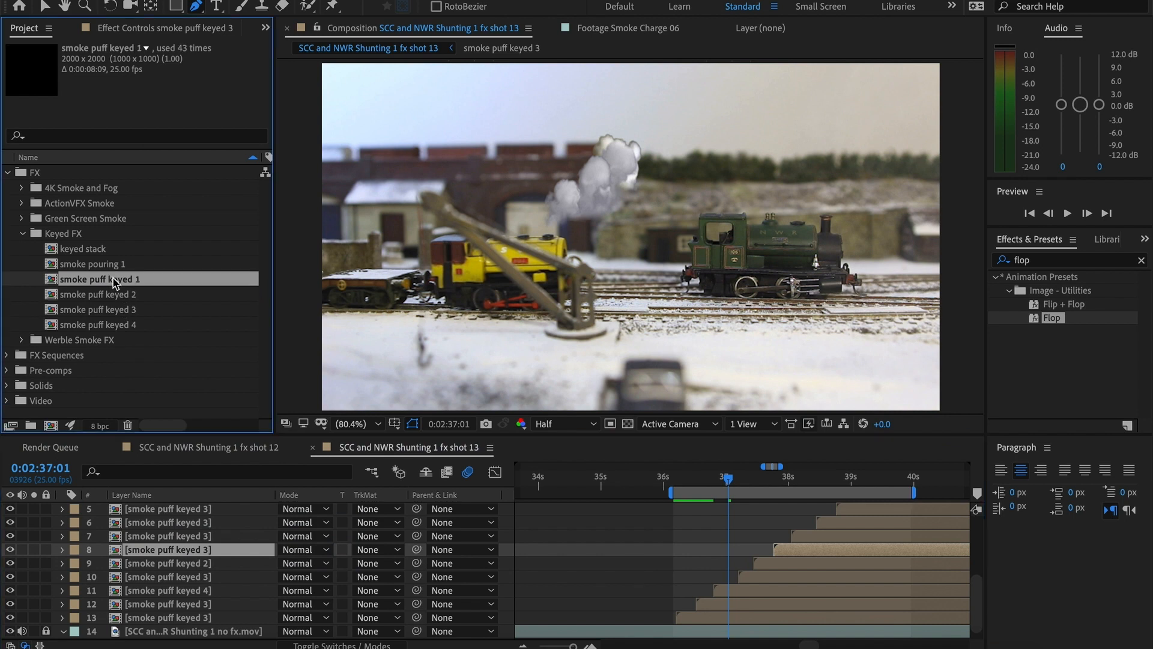
pyautogui.moveTo(186, 549); pyautogui.dragTo(186, 549)
pyautogui.click(191, 537)
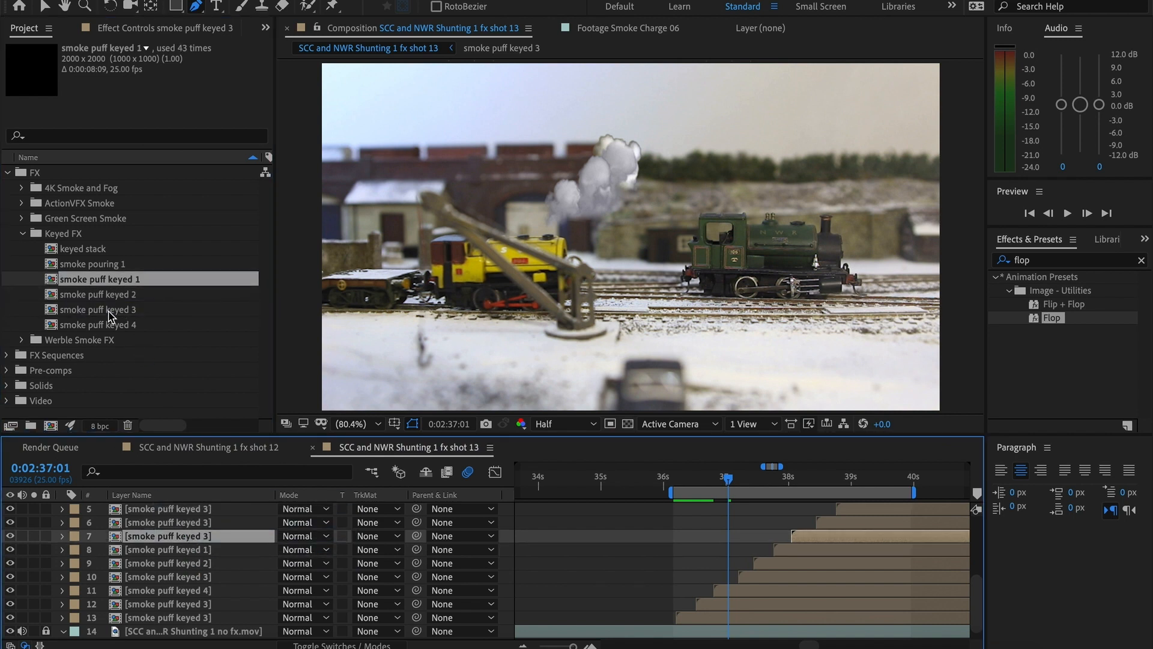
pyautogui.click(95, 325)
pyautogui.moveTo(158, 415); pyautogui.dragTo(209, 538)
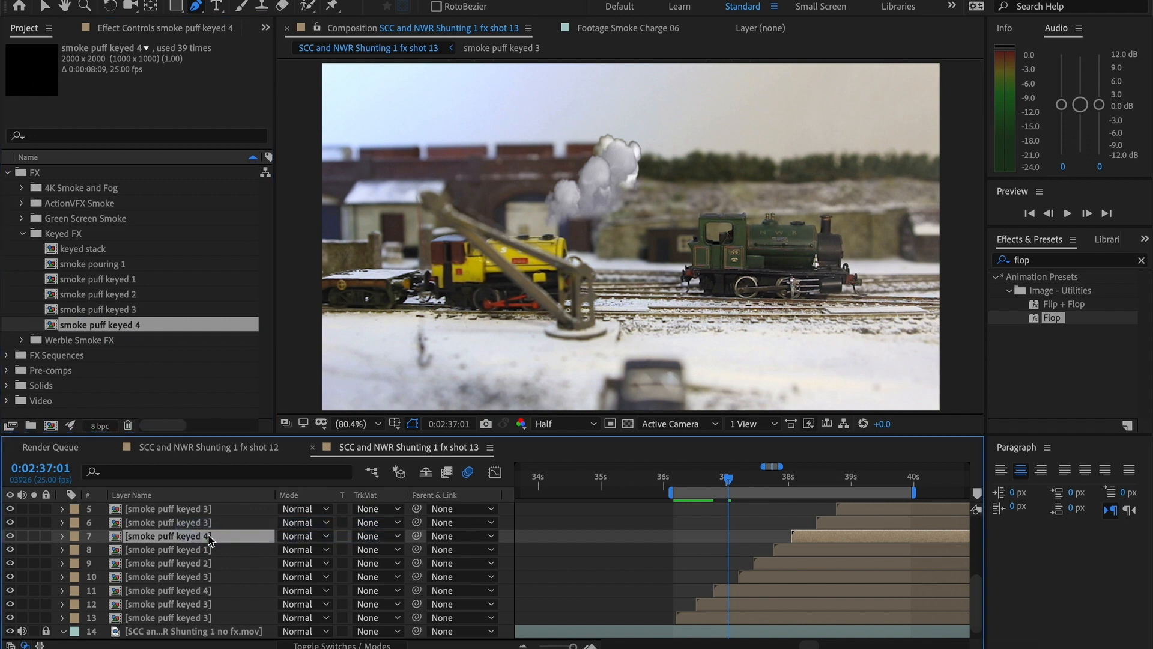
# - Replace the source of smoke puff layer 5 with smoke puff keyed 1 and of layer 4 with smoke puff keyed 2
pyautogui.scroll(1, 205, 522)
pyautogui.click(203, 538)
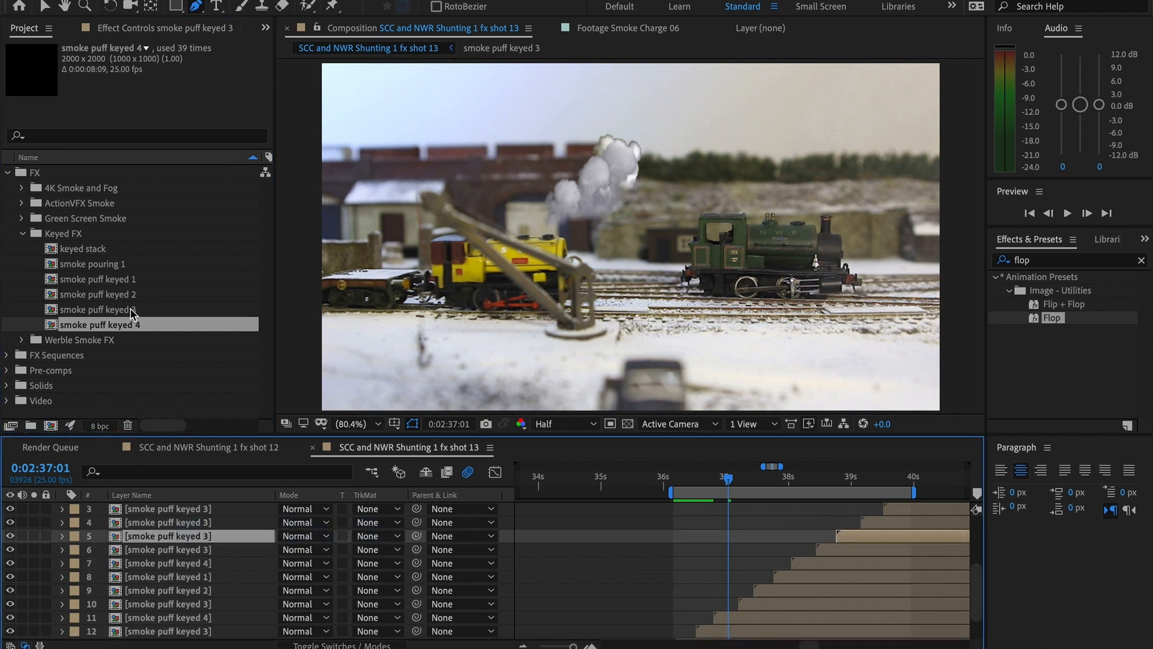
pyautogui.click(128, 280)
pyautogui.moveTo(205, 537); pyautogui.dragTo(206, 536)
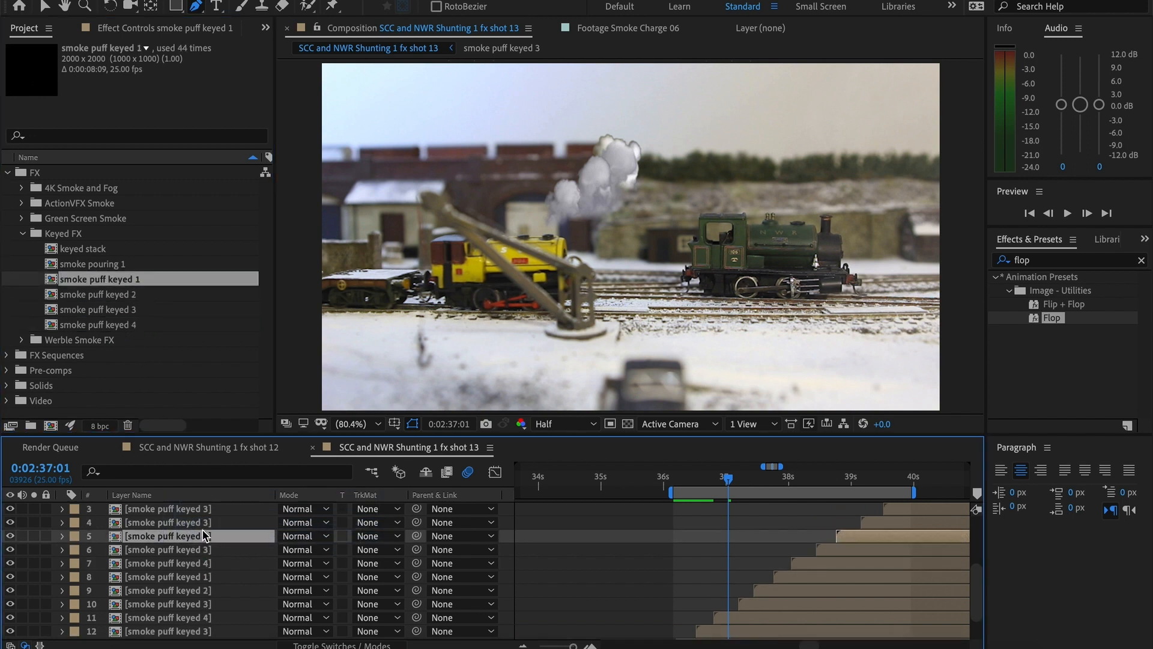
pyautogui.click(210, 523)
pyautogui.click(126, 295)
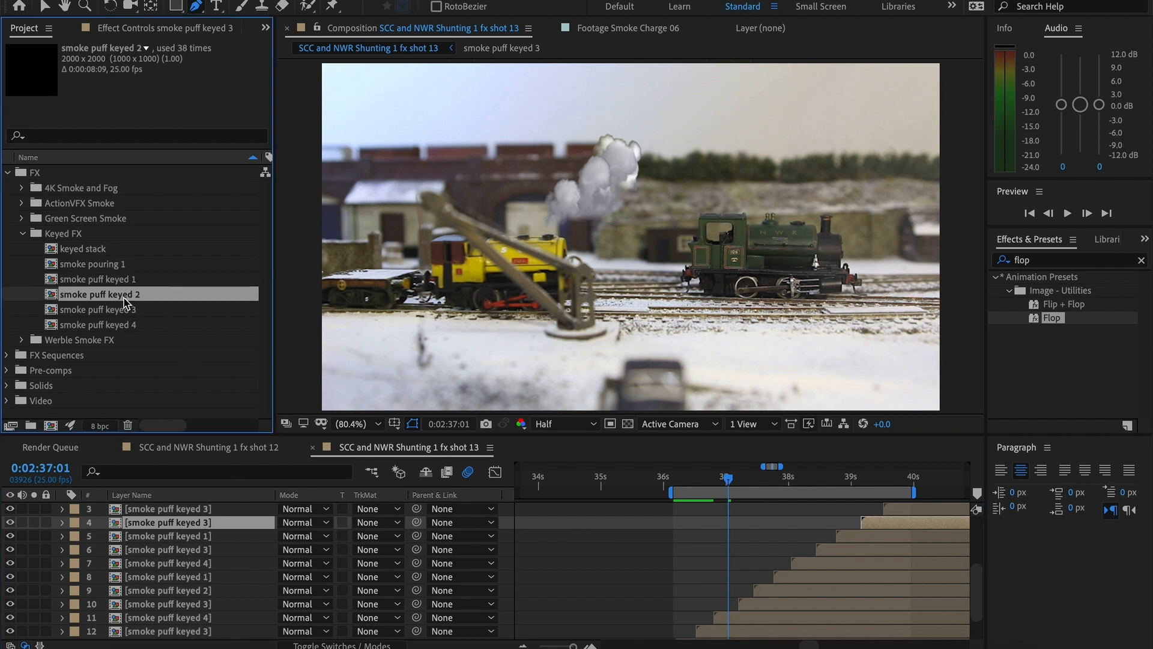
pyautogui.moveTo(209, 532); pyautogui.dragTo(210, 533)
# - Collapse the masked footage layer's properties and replace the source of smoke puff layer 13 with smoke puff keyed 1
pyautogui.scroll(4, 219, 560)
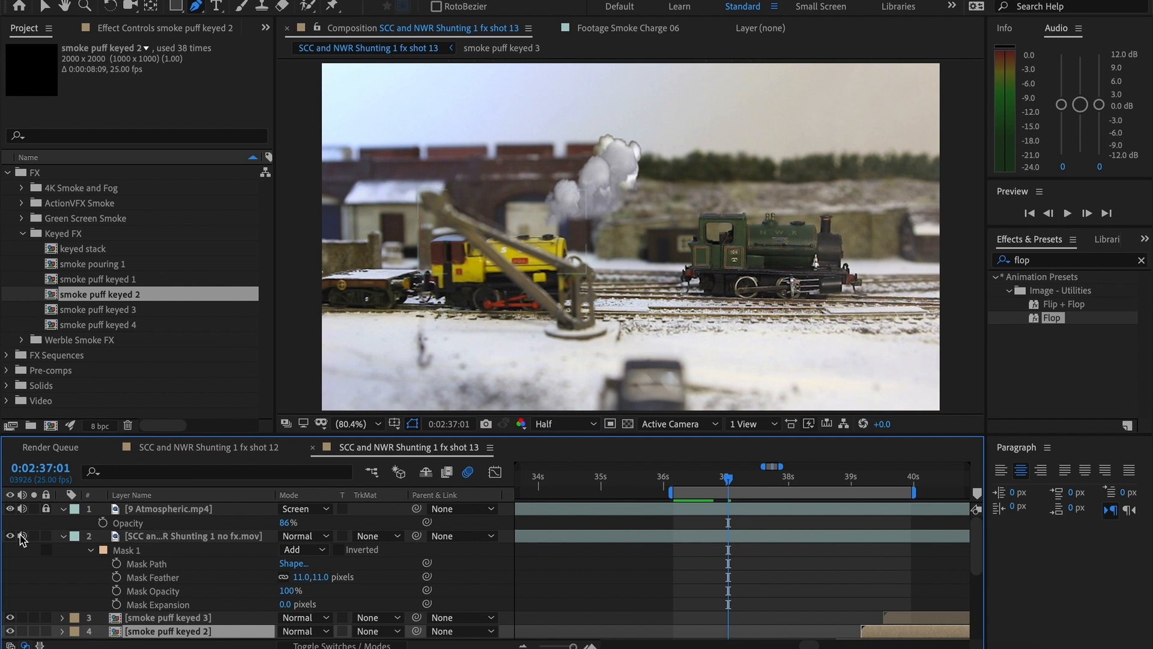
pyautogui.click(64, 536)
pyautogui.scroll(-5, 219, 547)
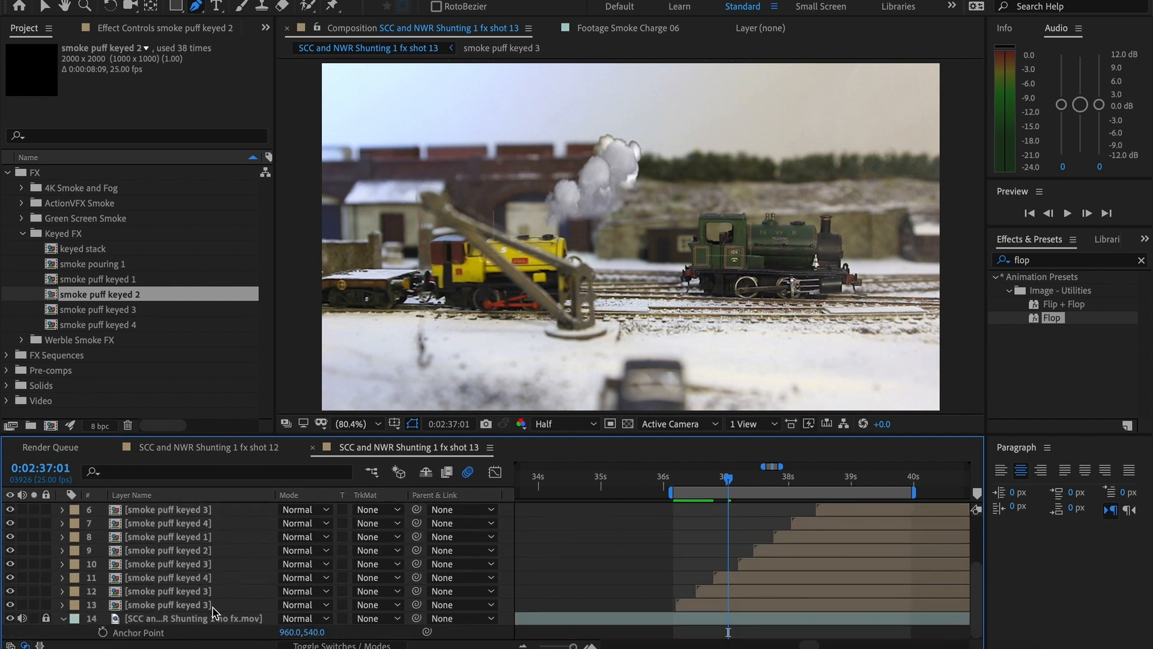
pyautogui.click(206, 606)
pyautogui.click(127, 281)
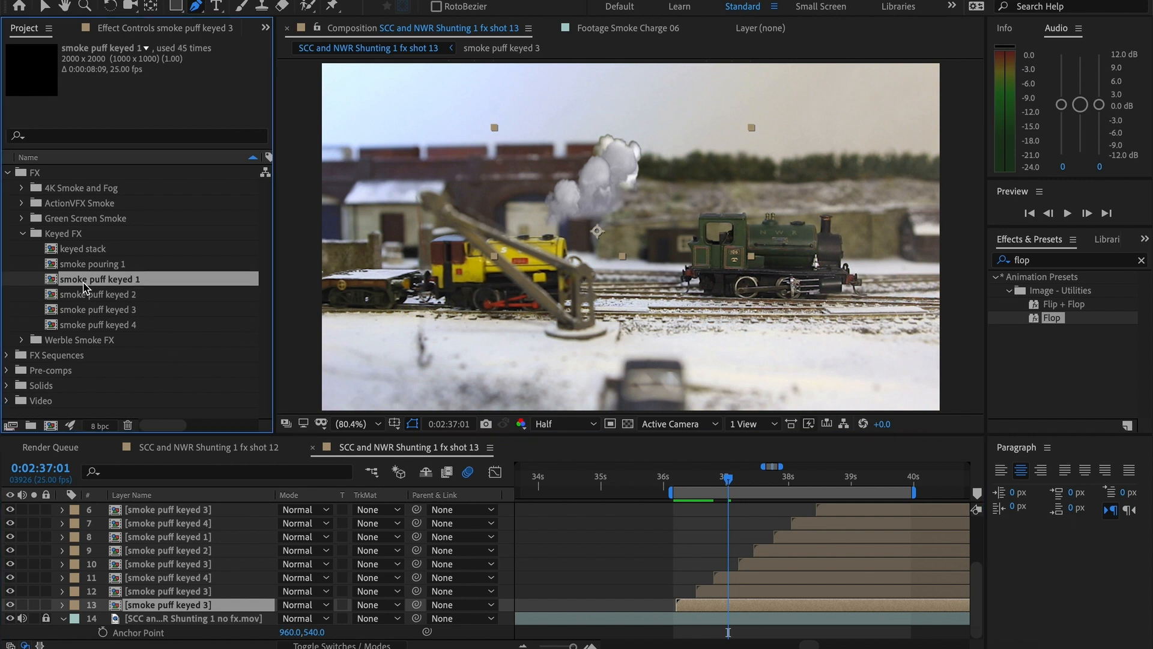
pyautogui.moveTo(198, 608); pyautogui.dragTo(199, 605)
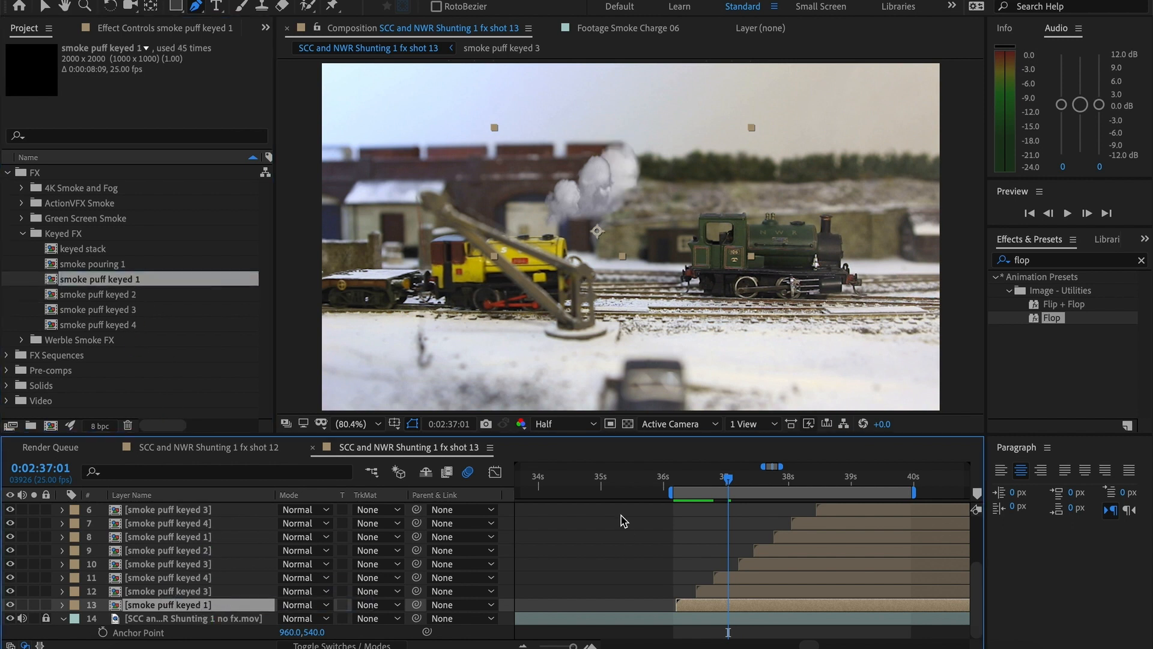
# - Play back the shot from the first puff to check the varied smoke sequence
pyautogui.click(677, 480)
pyautogui.press('space')
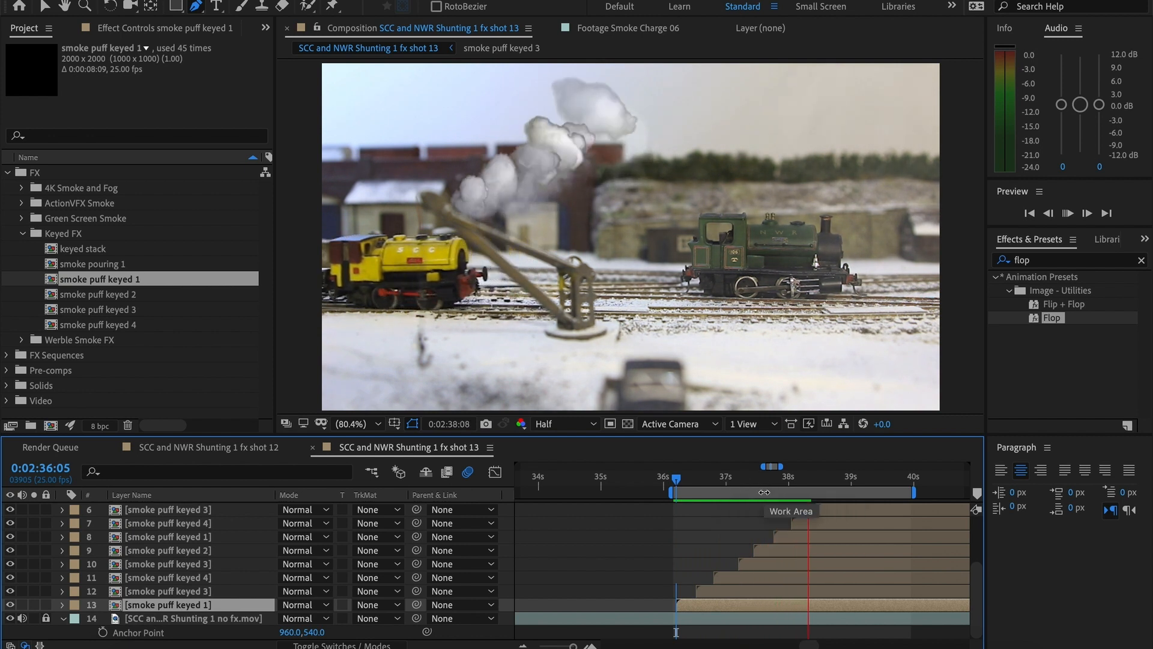
pyautogui.click(726, 479)
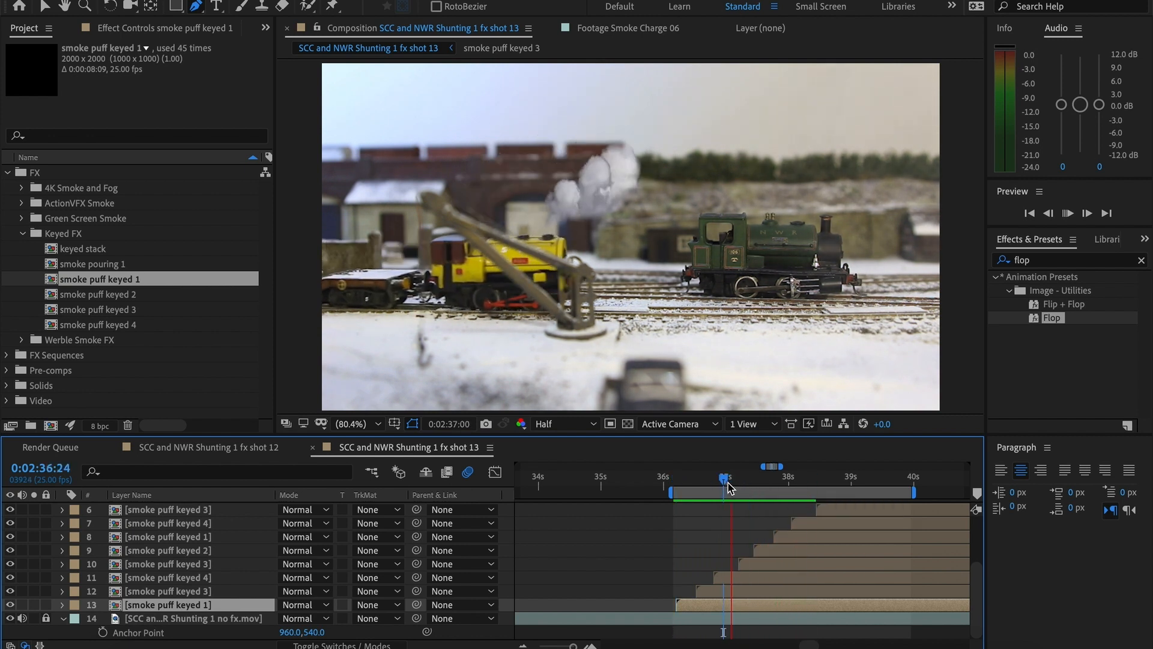
pyautogui.press('space')
# - Enable time remapping on smoke puff layer 9
pyautogui.press('pagedown')
pyautogui.press('pagedown')
pyautogui.click(211, 552)
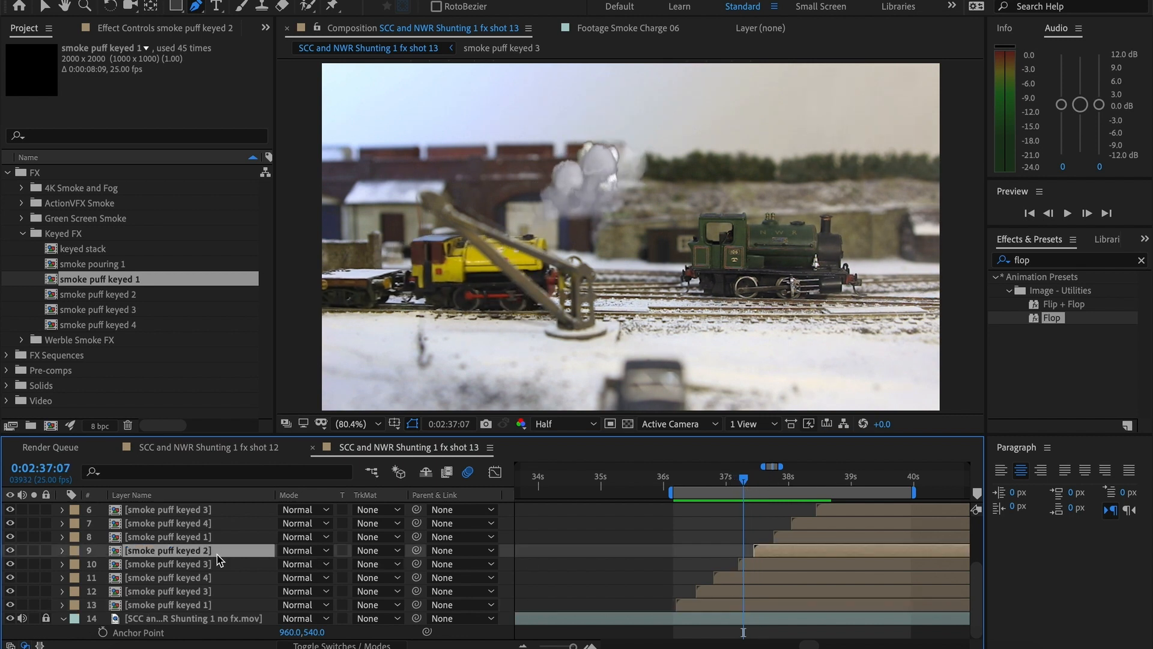
pyautogui.rightClick(185, 559)
pyautogui.moveTo(287, 313)
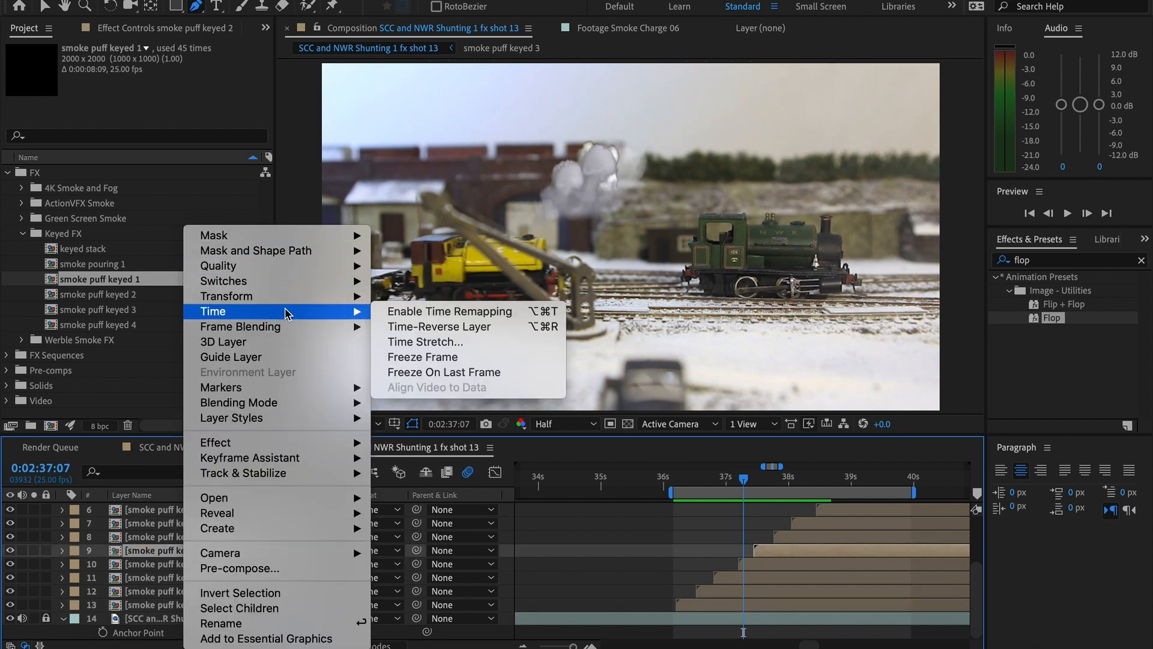
pyautogui.click(432, 311)
# - Speed up smoke puff layer 9 by moving its last Time Remap keyframe earlier, to about 41 s, and play back the result
pyautogui.moveTo(755, 480); pyautogui.dragTo(839, 487)
pyautogui.press('-')
pyautogui.press('-')
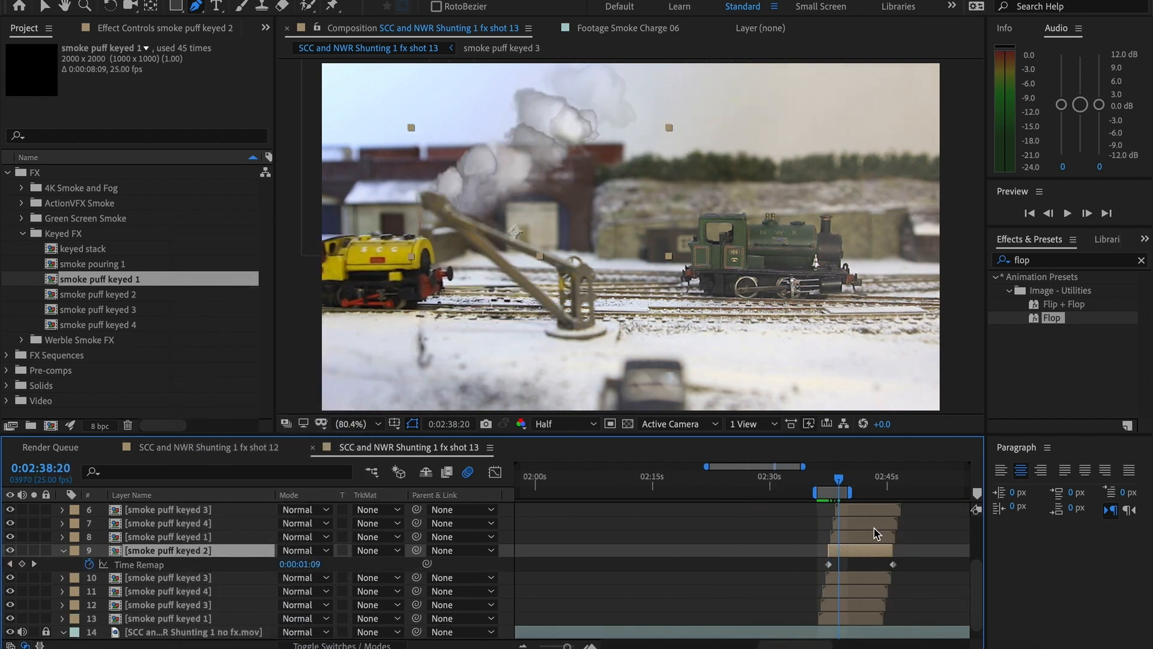
pyautogui.moveTo(873, 571); pyautogui.dragTo(860, 570)
pyautogui.press('=')
pyautogui.press('=')
pyautogui.press('=')
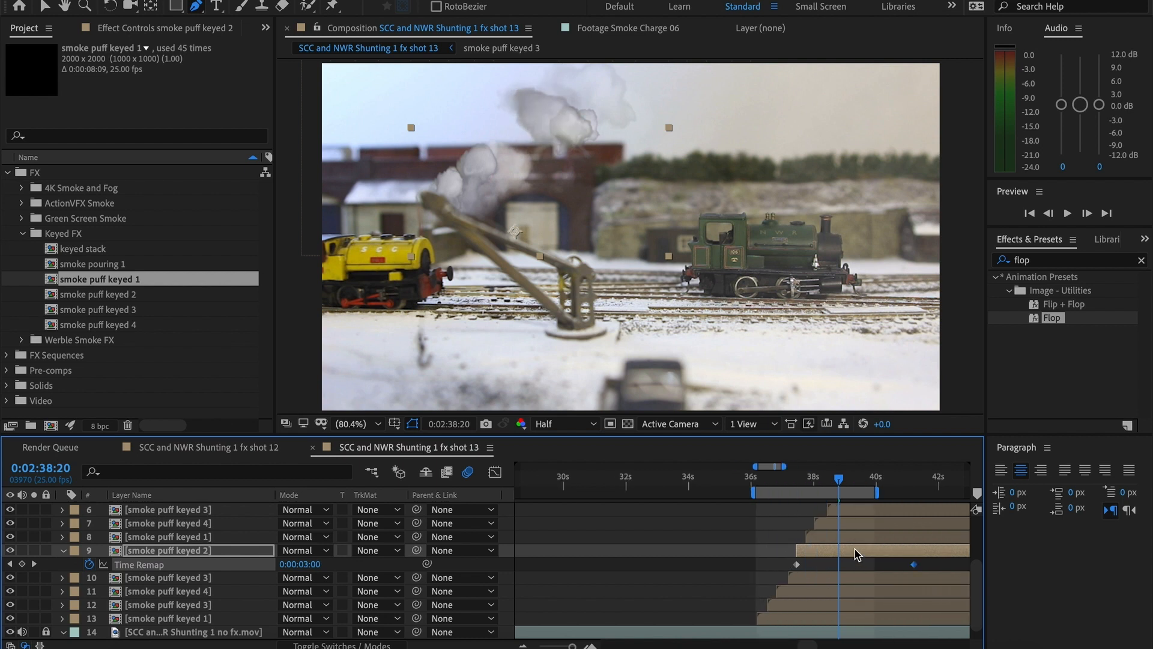
pyautogui.moveTo(771, 487); pyautogui.dragTo(727, 485)
pyautogui.press('space')
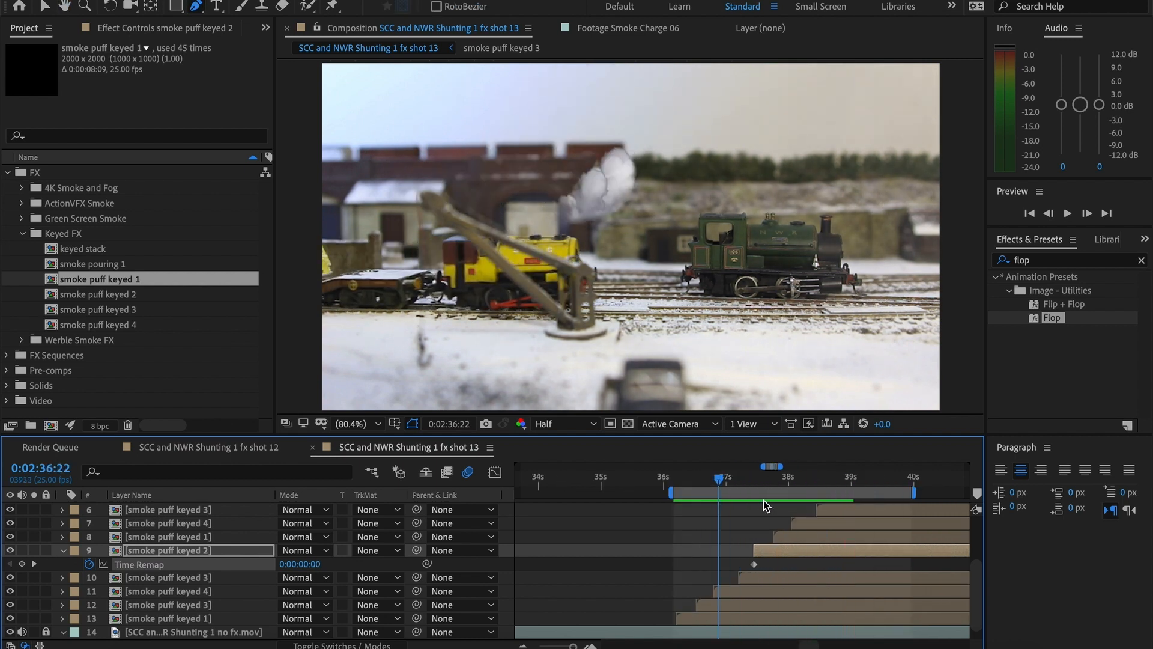
# - Enable time remapping on another smoke puff layer above layer 9
pyautogui.scroll(2, 845, 533)
pyautogui.click(847, 535)
pyautogui.rightClick(209, 538)
pyautogui.moveTo(312, 312)
pyautogui.click(459, 312)
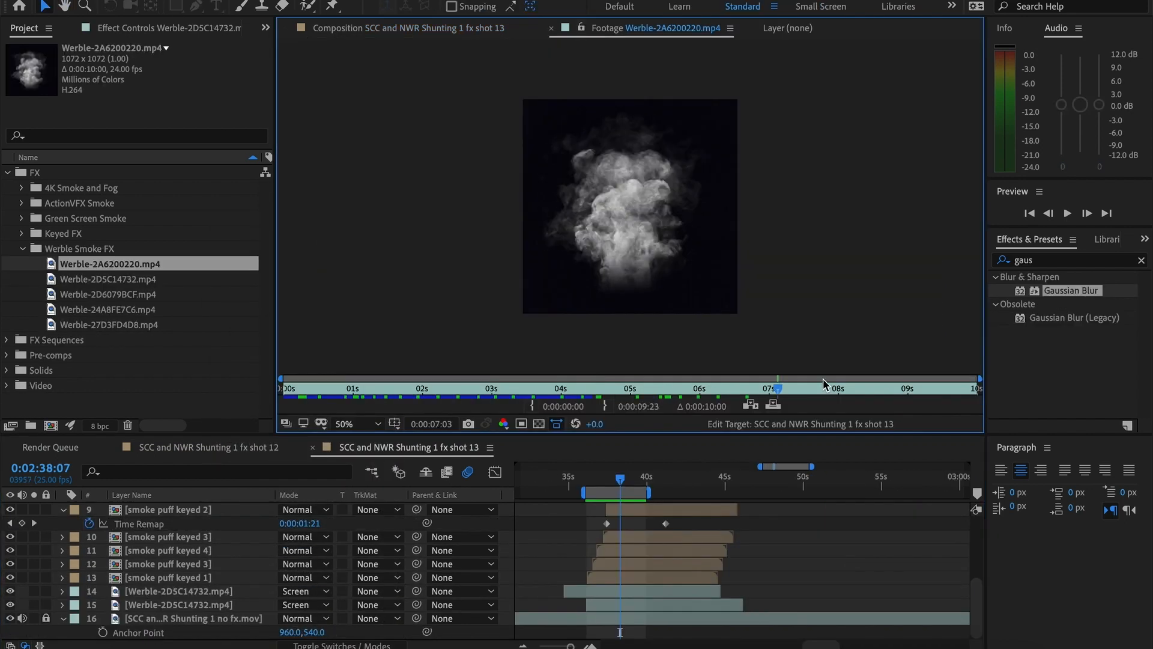
# - Preview the Werble smoke clips 27D3FD4D8, 24A8FE7C6 and 2D6079BCF to compare their smoke shapes
pyautogui.doubleClick(53, 325)
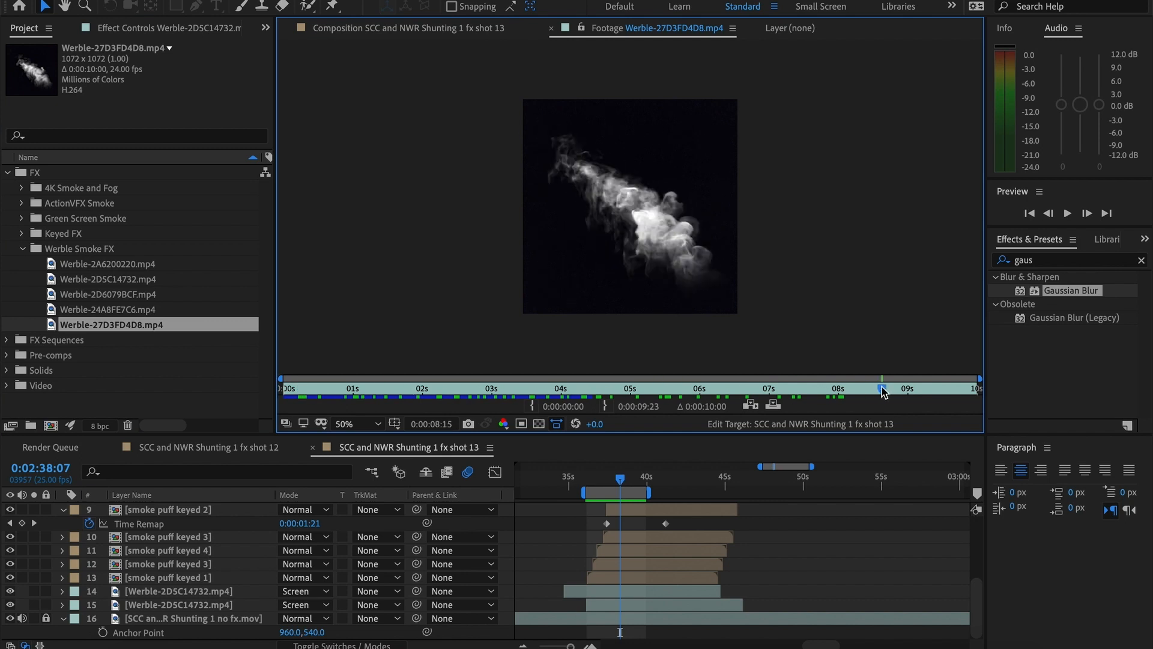
pyautogui.doubleClick(52, 310)
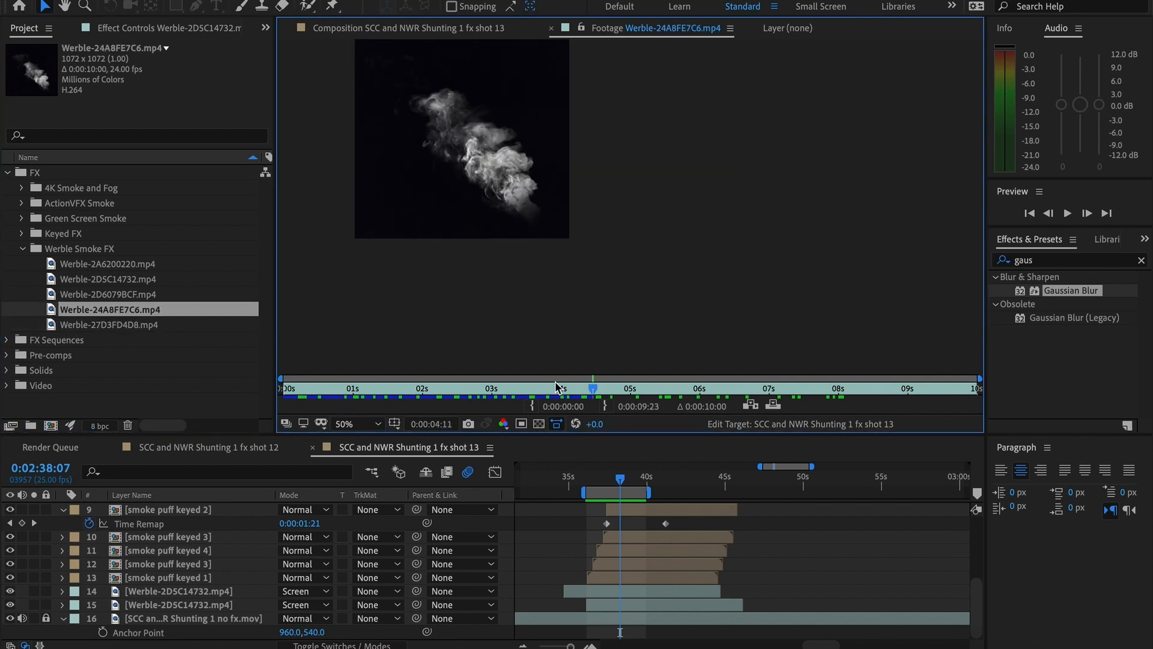
pyautogui.doubleClick(49, 294)
pyautogui.moveTo(304, 390); pyautogui.dragTo(284, 390)
# - Add Werble-2D6079BCF.mp4 directly above the base footage, set its blending mode to Screen and move it over the green locomotive
pyautogui.moveTo(58, 294); pyautogui.dragTo(821, 614)
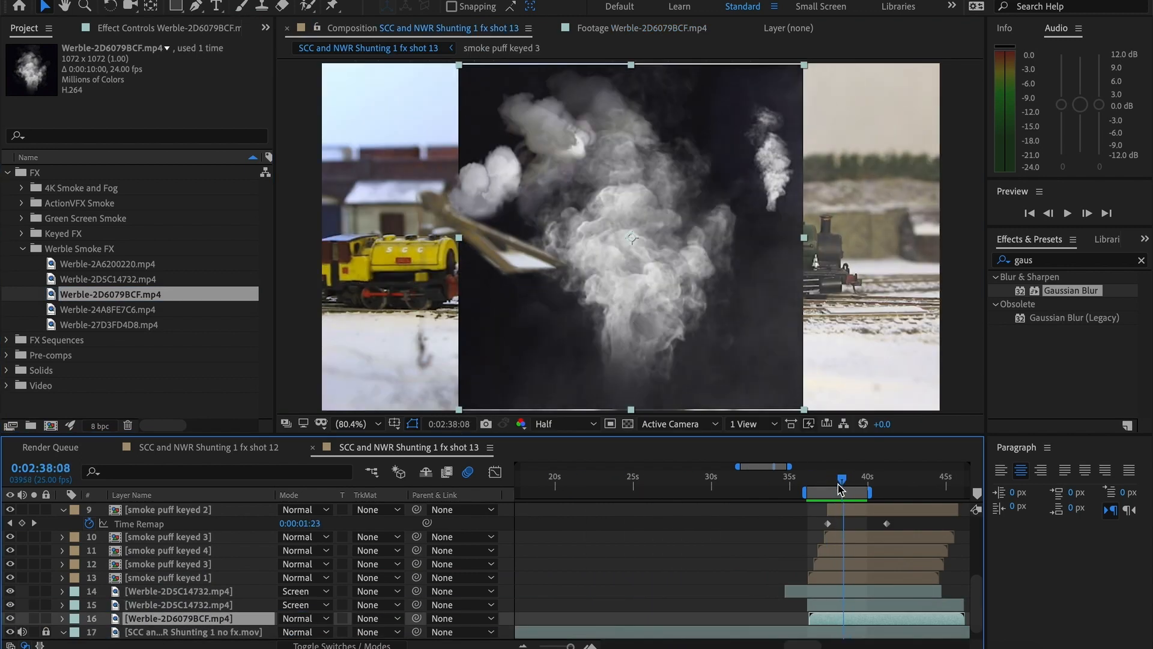
pyautogui.click(313, 621)
pyautogui.click(308, 197)
pyautogui.click(741, 259)
pyautogui.moveTo(741, 259); pyautogui.dragTo(833, 233)
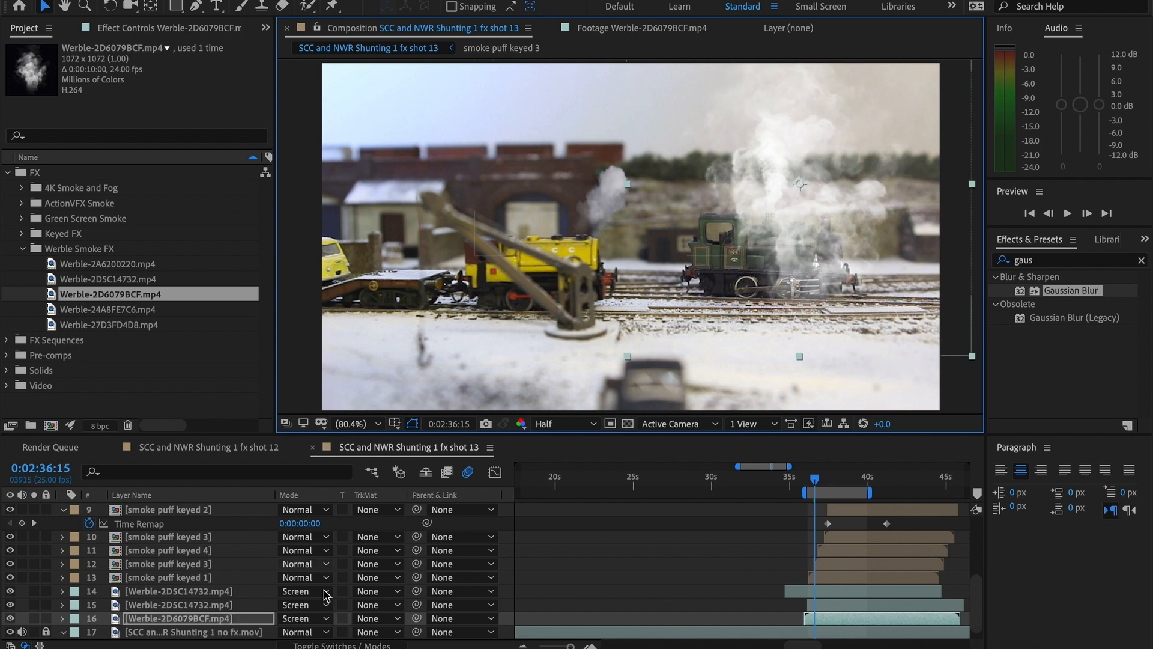
# - Scale down the Werble-2D6079BCF smoke layer and position it over the front of the green locomotive
pyautogui.press('s')
pyautogui.moveTo(331, 633); pyautogui.dragTo(282, 633)
pyautogui.moveTo(786, 223); pyautogui.dragTo(812, 273)
pyautogui.moveTo(300, 634); pyautogui.dragTo(296, 633)
pyautogui.moveTo(838, 257); pyautogui.dragTo(831, 263)
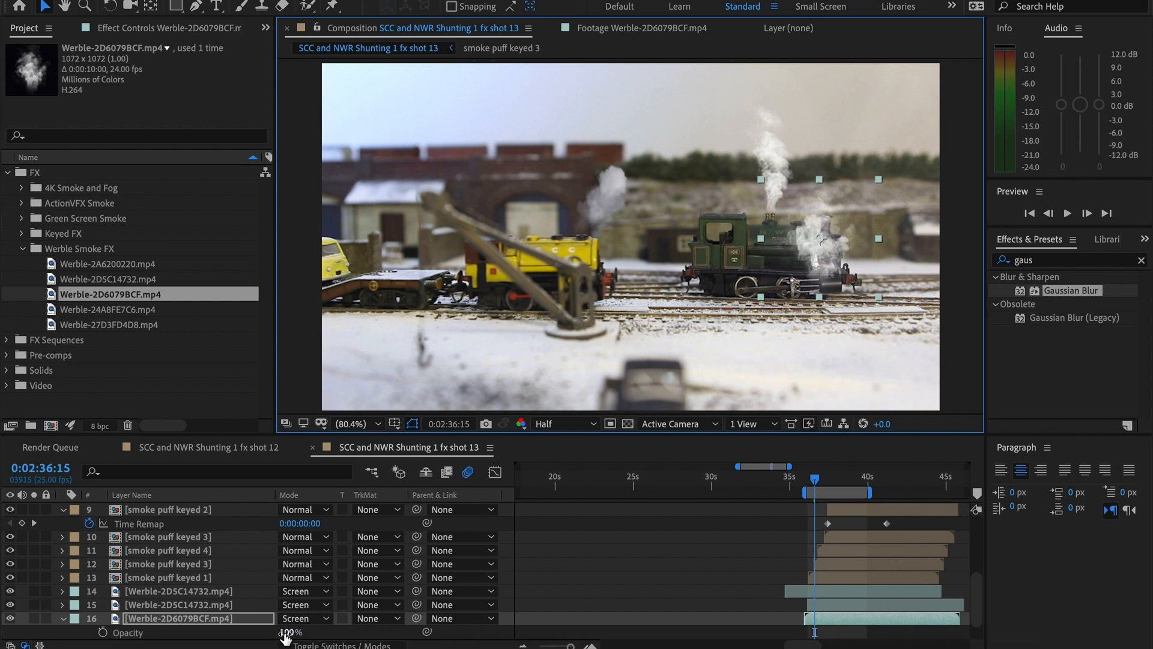
# - Set the Werble-2D6079BCF layer's opacity to 59%, shift it lower on the green locomotive's front and play back the shot
pyautogui.moveTo(286, 633); pyautogui.dragTo(257, 635)
pyautogui.moveTo(841, 256); pyautogui.dragTo(845, 269)
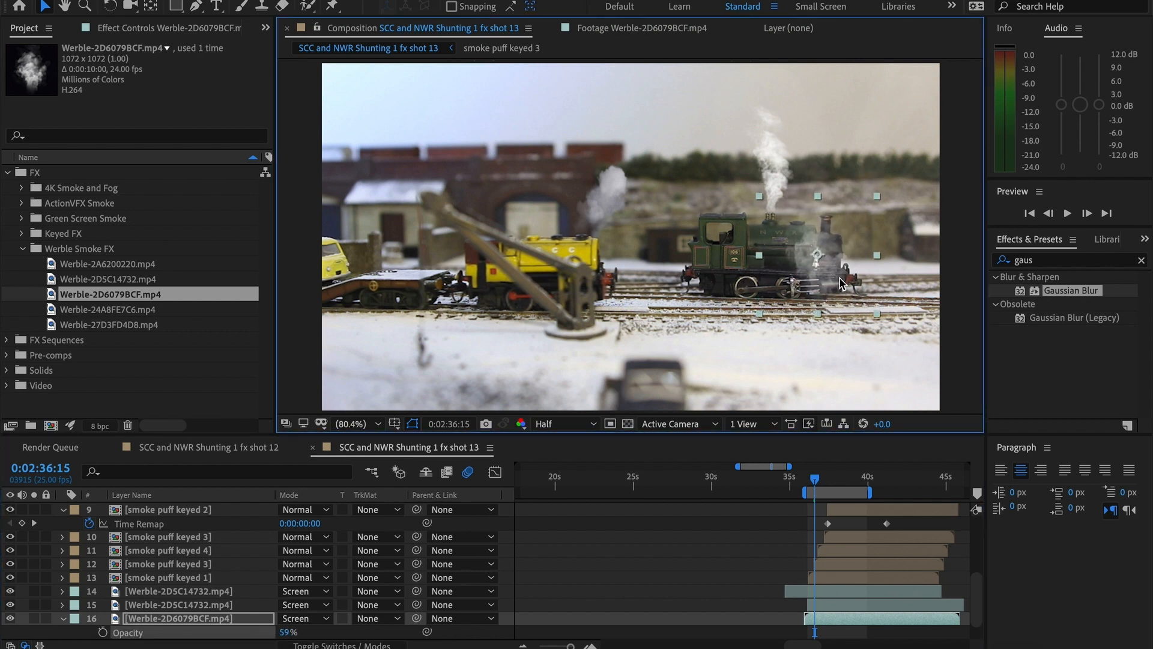
pyautogui.click(769, 563)
pyautogui.press('space')
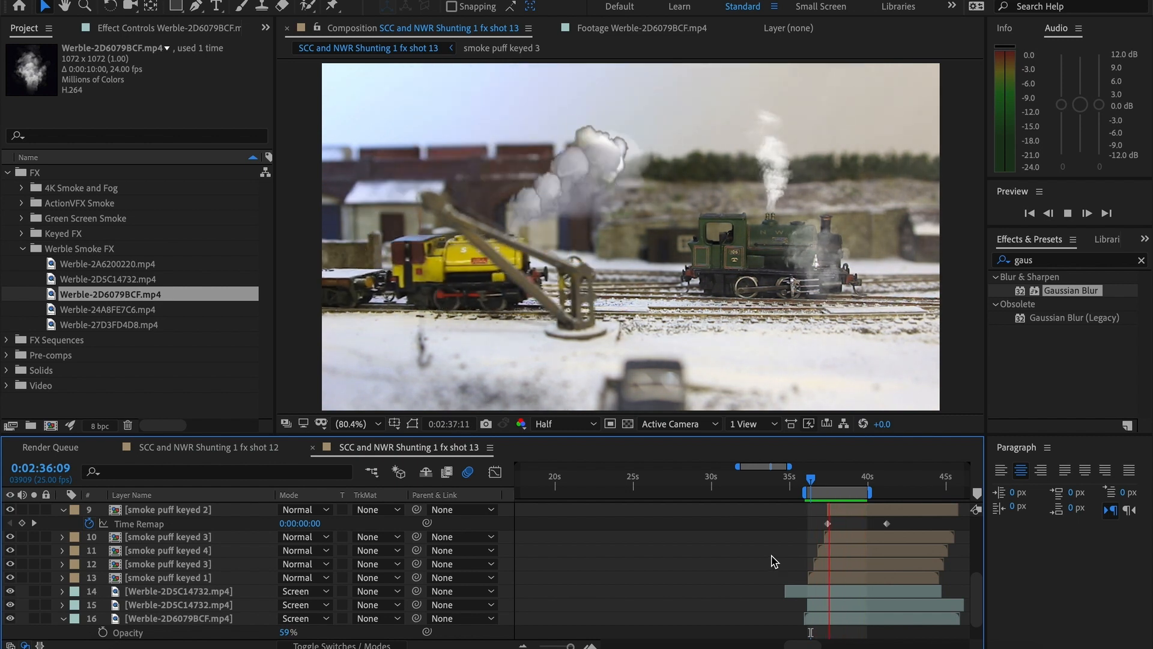
# - Apply Gaussian Blur to the Werble-2D6079BCF layer with blurriness 9.7 and return to the start of the shot
pyautogui.click(226, 618)
pyautogui.click(1042, 264)
pyautogui.write('gaus')
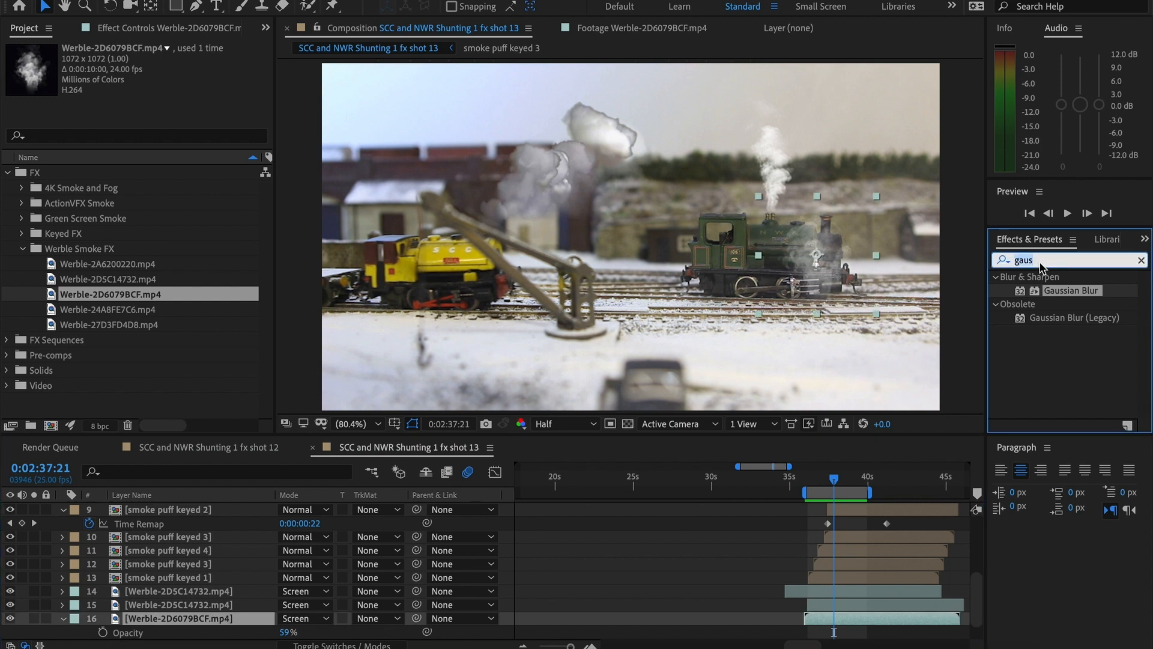
pyautogui.write('s')
pyautogui.moveTo(1059, 299); pyautogui.dragTo(207, 626)
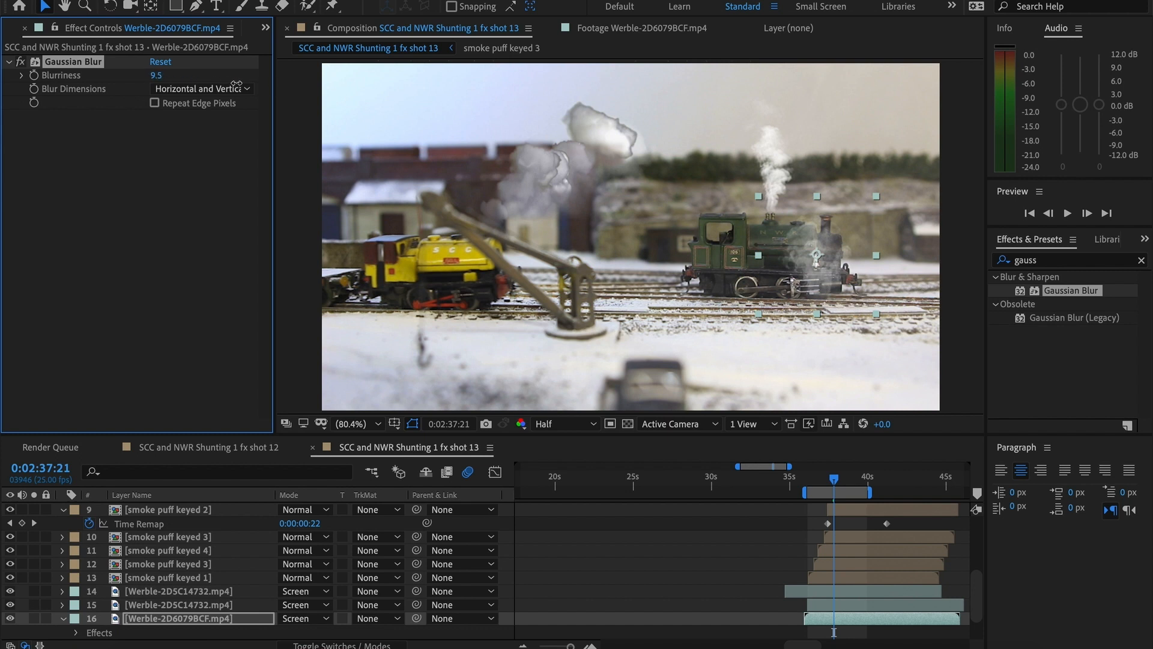
pyautogui.click(818, 479)
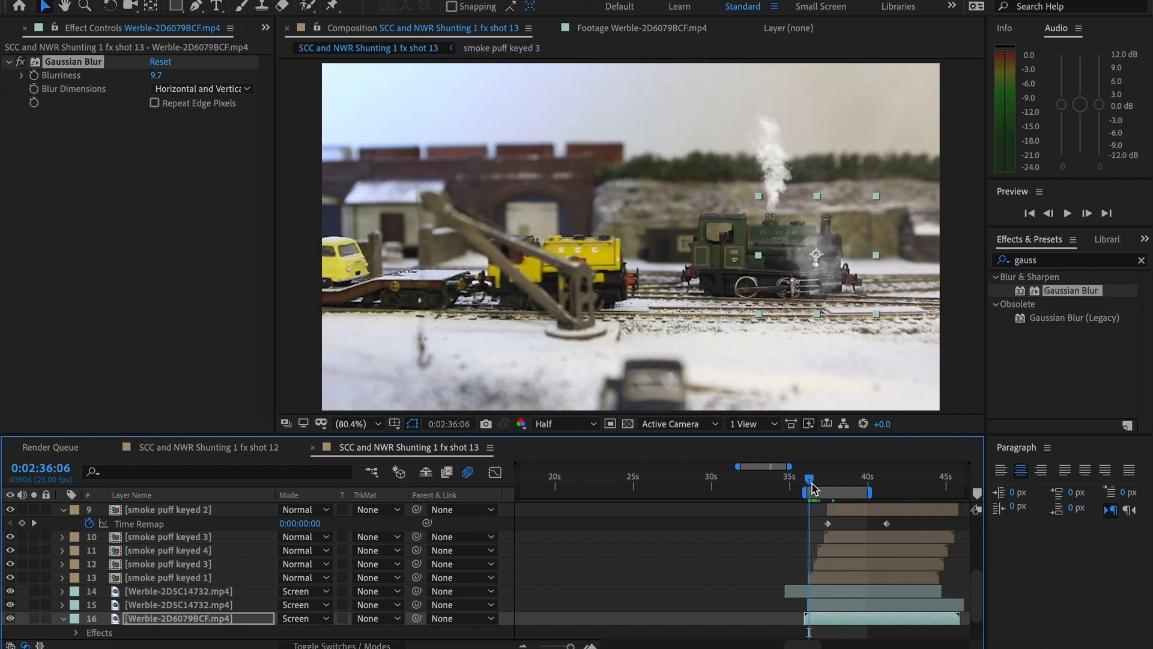